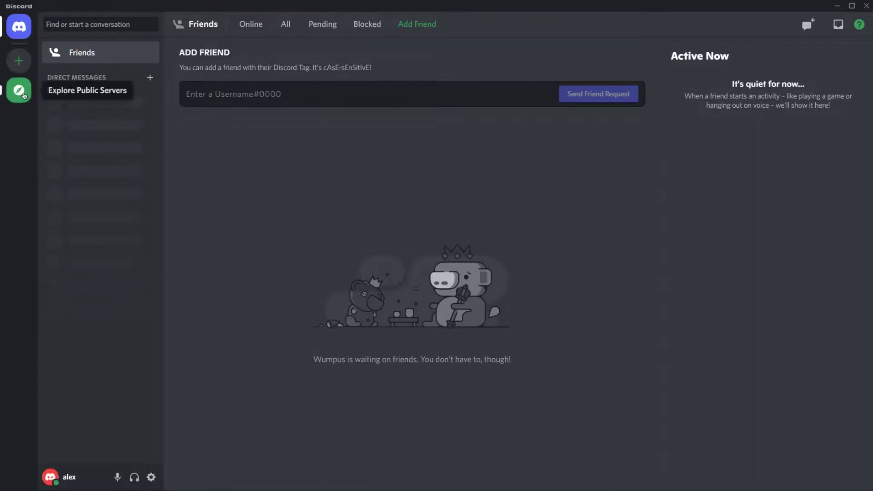
- Search Discord's public communities for "paper mario" and open the Paper Mario Modding server
{"action": "left_click", "coordinate": [19, 90]}
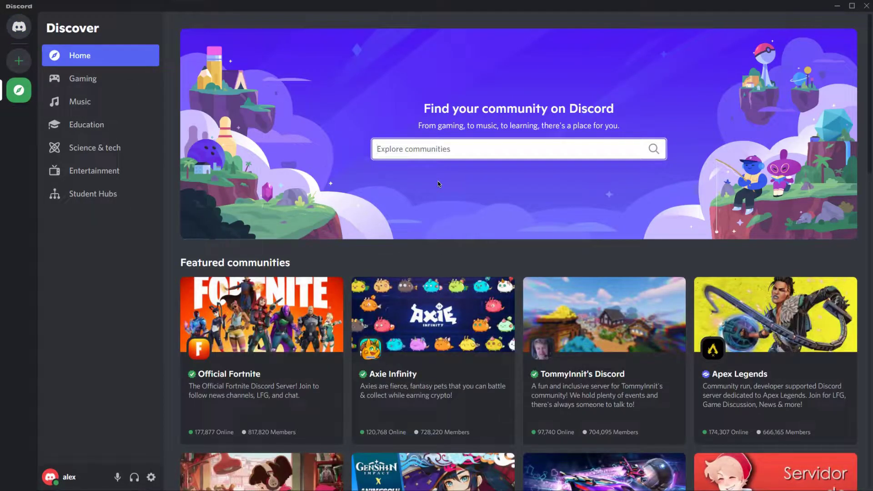
{"action": "type", "text": "paper mario"}
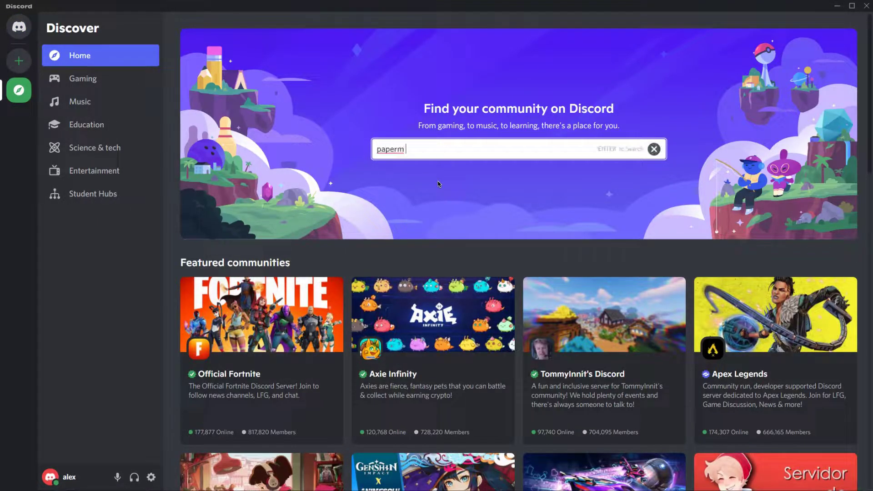
{"action": "key", "text": "Return"}
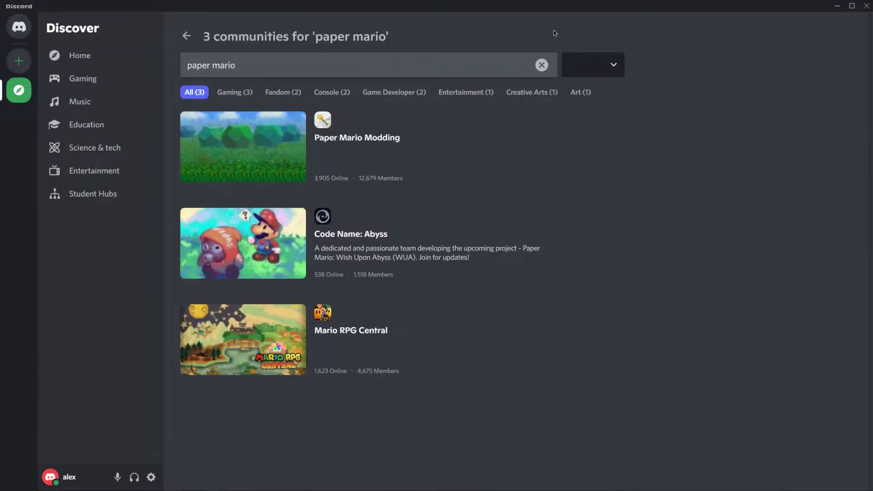
{"action": "left_click", "coordinate": [300, 135]}
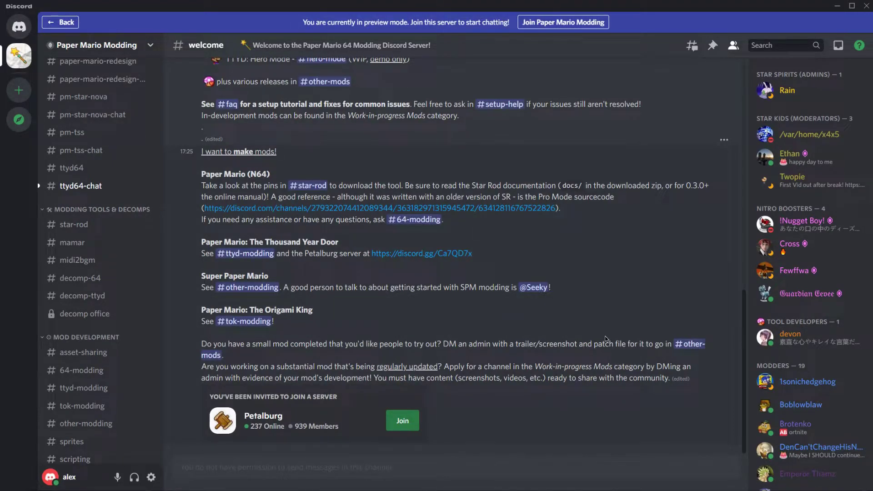
- Go to the server's star-rod channel and show its pinned messages
{"action": "key", "text": "ctrl+k"}
{"action": "type", "text": "star rod"}
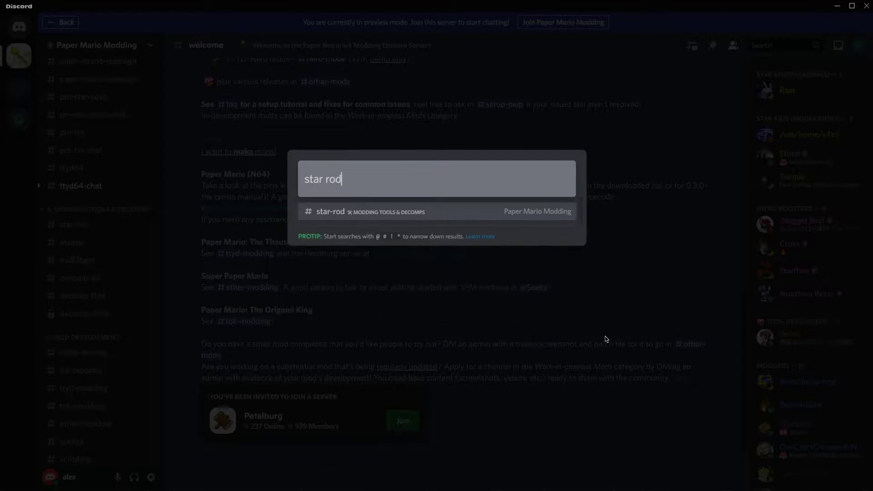
{"action": "key", "text": "Return"}
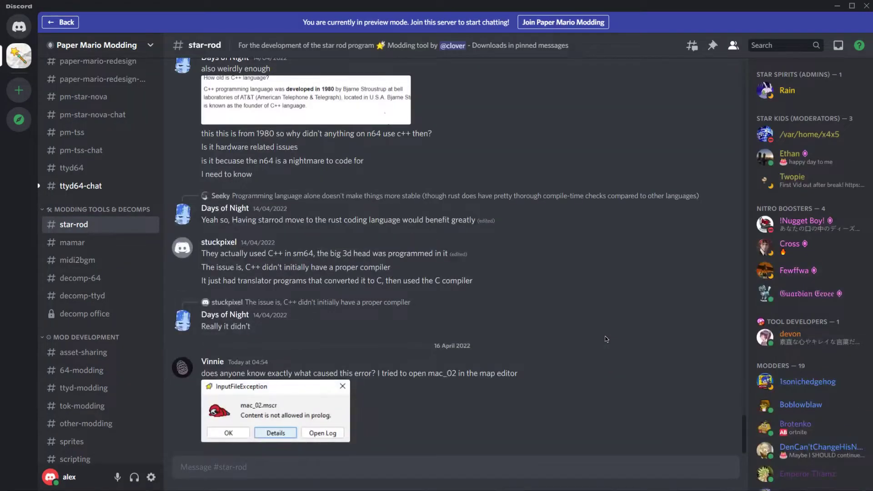
{"action": "left_click", "coordinate": [711, 47]}
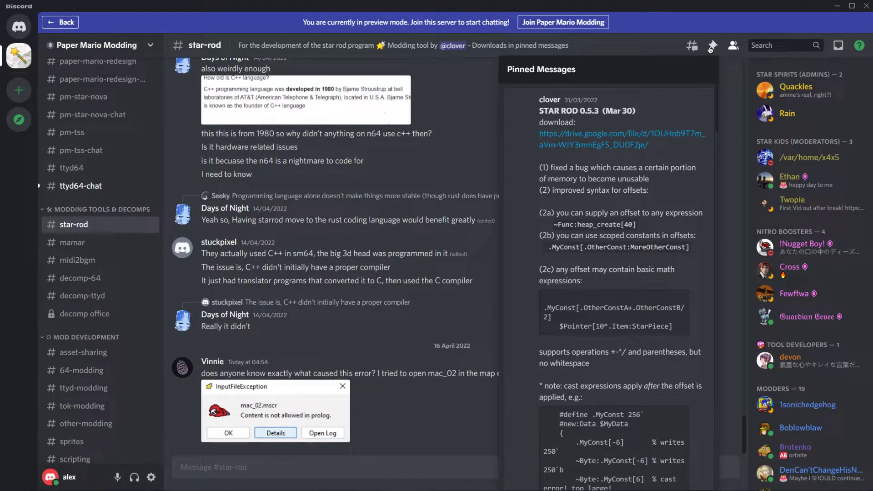
- Download StarRod 0.5.2.zip through the Google Drive link in the pinned STAR ROD 0.5.2 message
{"action": "scroll", "coordinate": [632, 302], "scroll_direction": "down", "scroll_amount": 12}
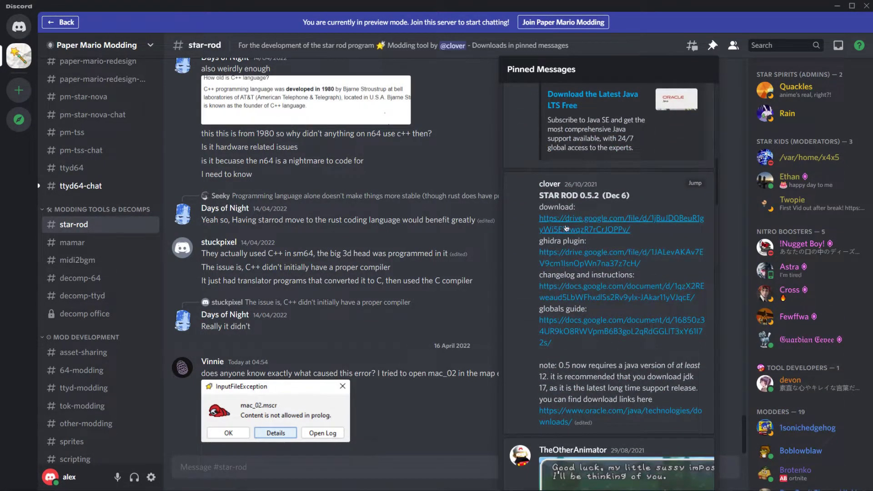
{"action": "left_click", "coordinate": [563, 222]}
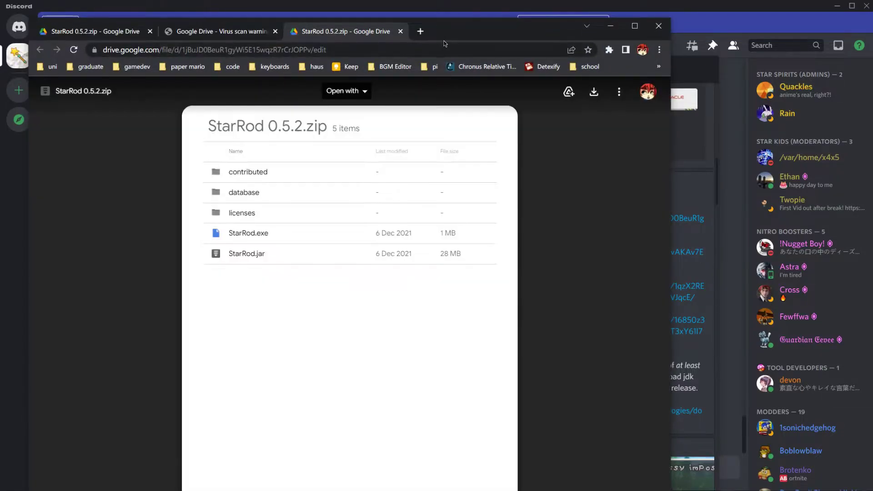
{"action": "left_click_drag", "start_coordinate": [450, 40], "coordinate": [500, 66]}
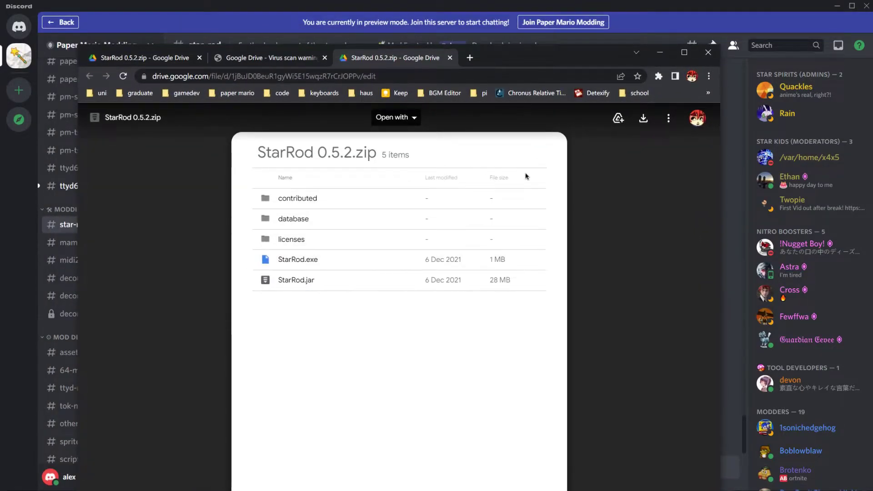
{"action": "left_click", "coordinate": [642, 119]}
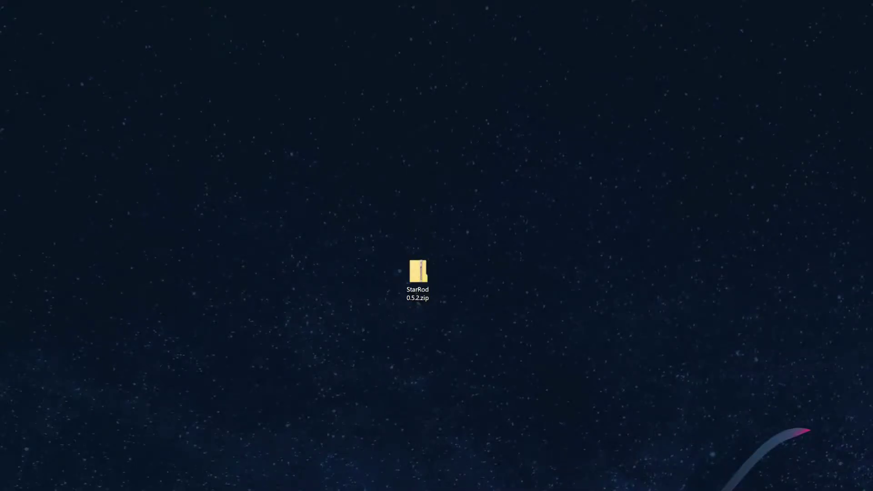
- Extract StarRod 0.5.2.zip to the desktop and move the extracted folder near the zip file
{"action": "right_click", "coordinate": [416, 267]}
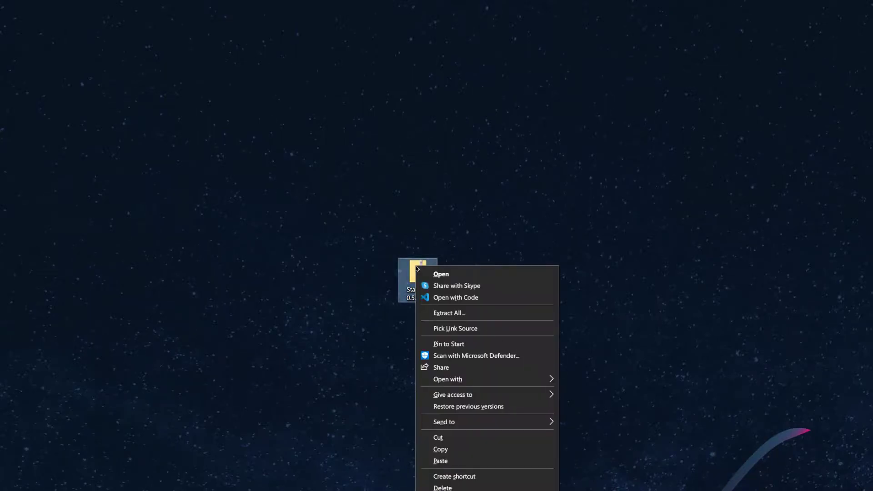
{"action": "left_click", "coordinate": [455, 314]}
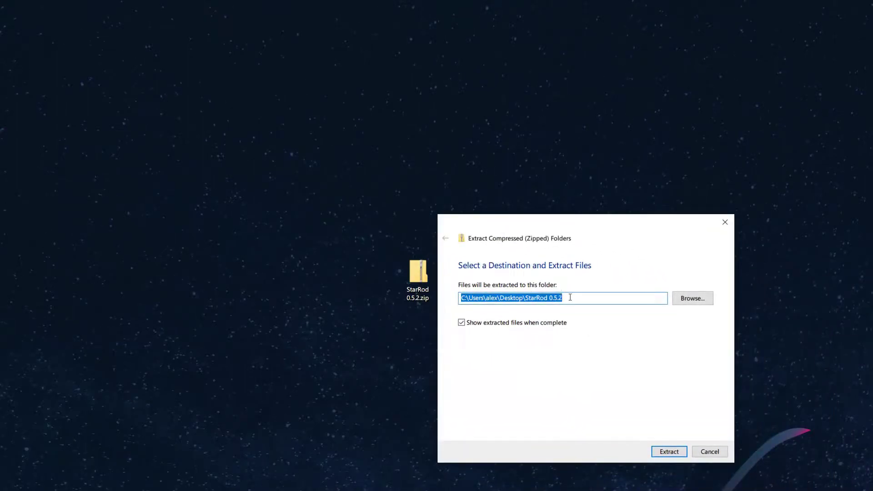
{"action": "left_click", "coordinate": [667, 452]}
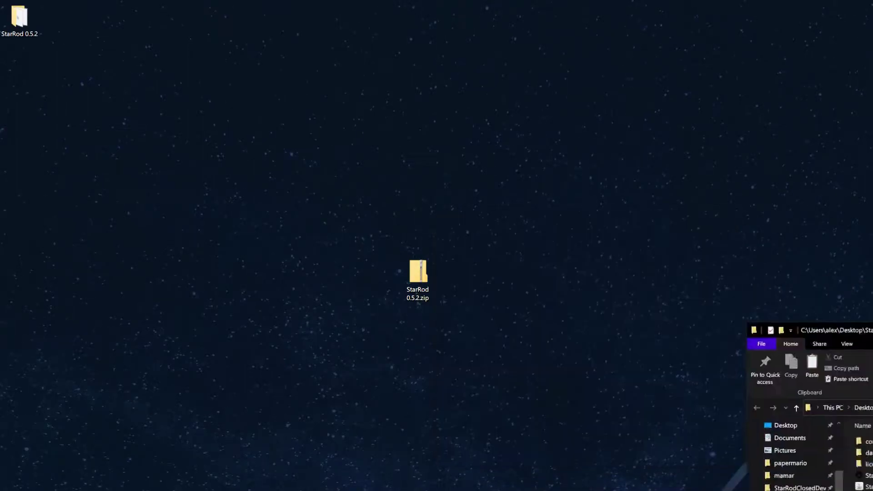
{"action": "left_click_drag", "start_coordinate": [575, 44], "coordinate": [607, 52]}
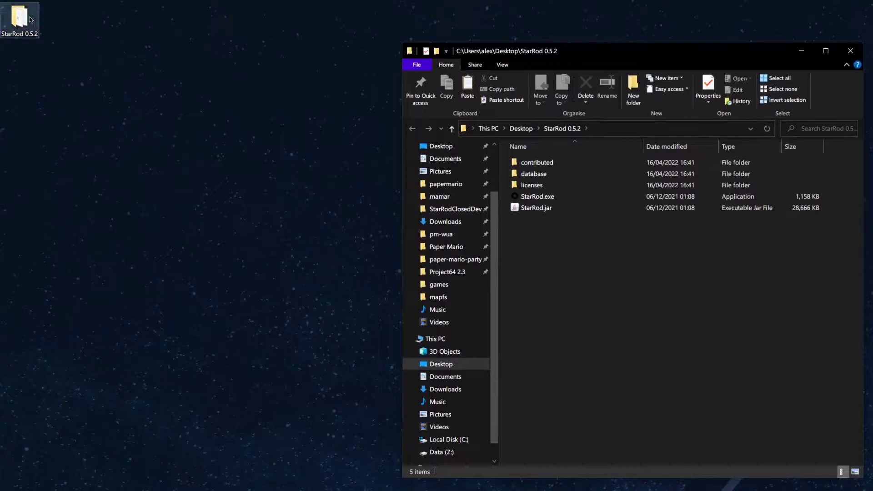
{"action": "left_click_drag", "start_coordinate": [43, 37], "coordinate": [359, 330]}
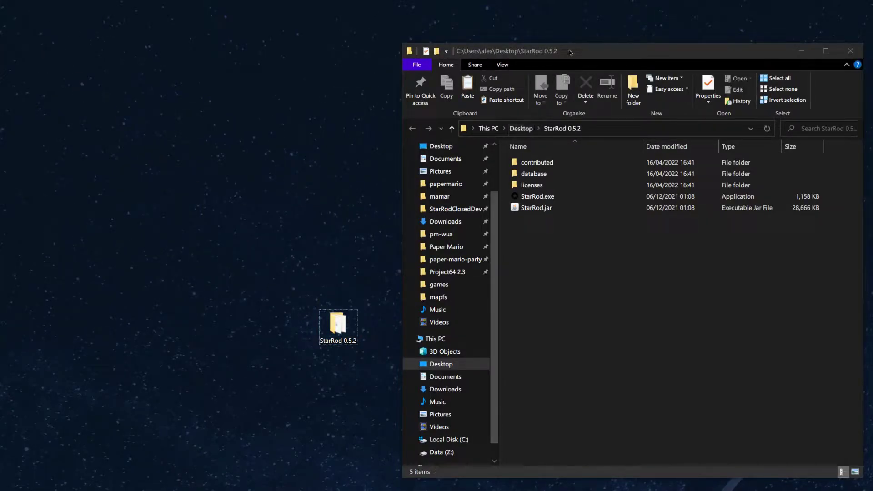
- Delete StarRod 0.5.2.zip from the desktop, keeping the extracted folder's window open
{"action": "left_click_drag", "start_coordinate": [570, 51], "coordinate": [719, 207]}
{"action": "right_click", "coordinate": [417, 275]}
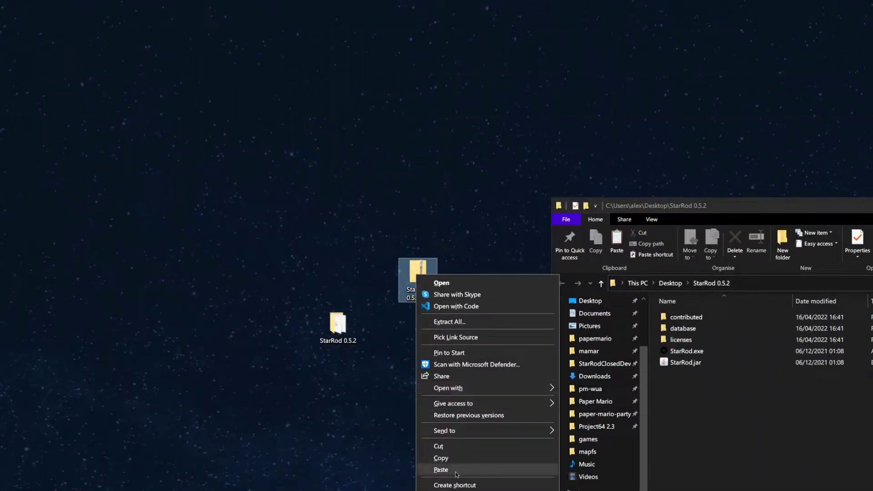
{"action": "left_click", "coordinate": [450, 490]}
{"action": "left_click_drag", "start_coordinate": [757, 214], "coordinate": [576, 45]}
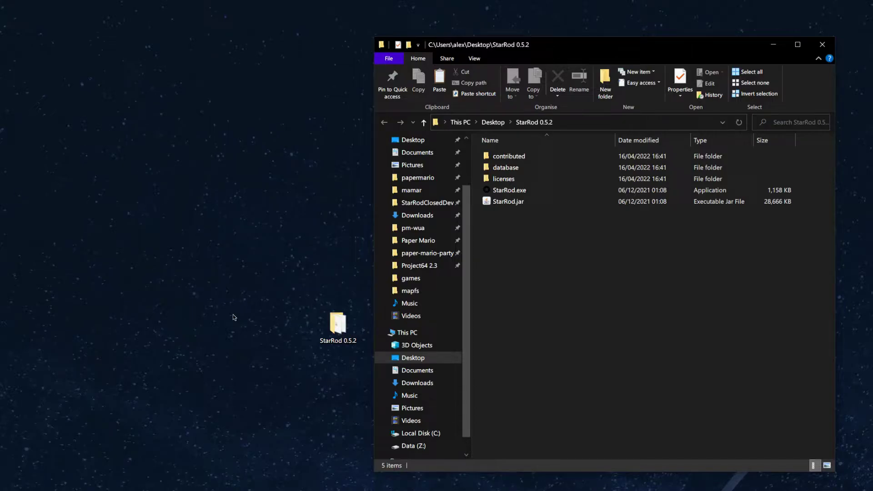
- Create a desktop folder named "tutorial mod" and place the StarRod 0.5.2 folder beside it
{"action": "left_click", "coordinate": [216, 289]}
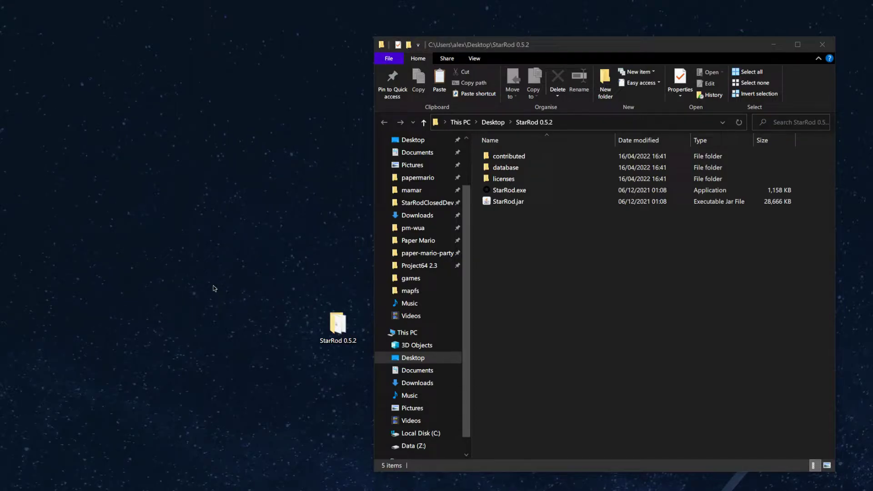
{"action": "right_click", "coordinate": [190, 191]}
{"action": "mouse_move", "coordinate": [287, 358]}
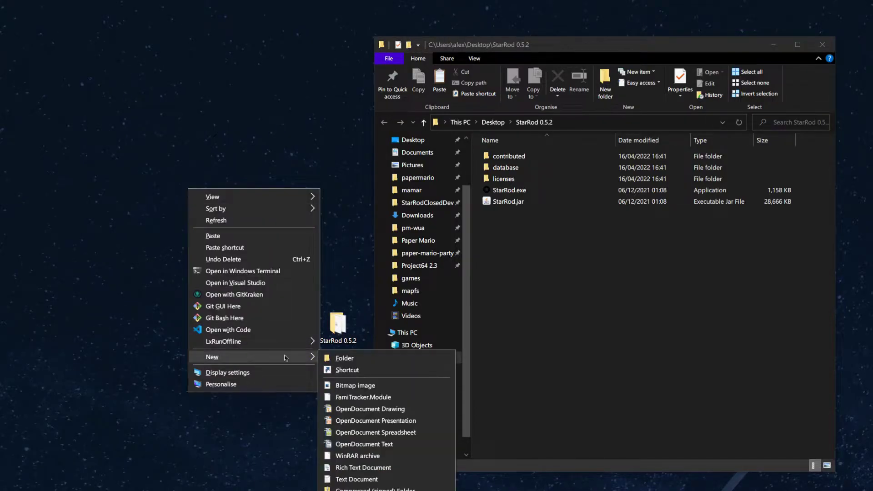
{"action": "left_click", "coordinate": [325, 359]}
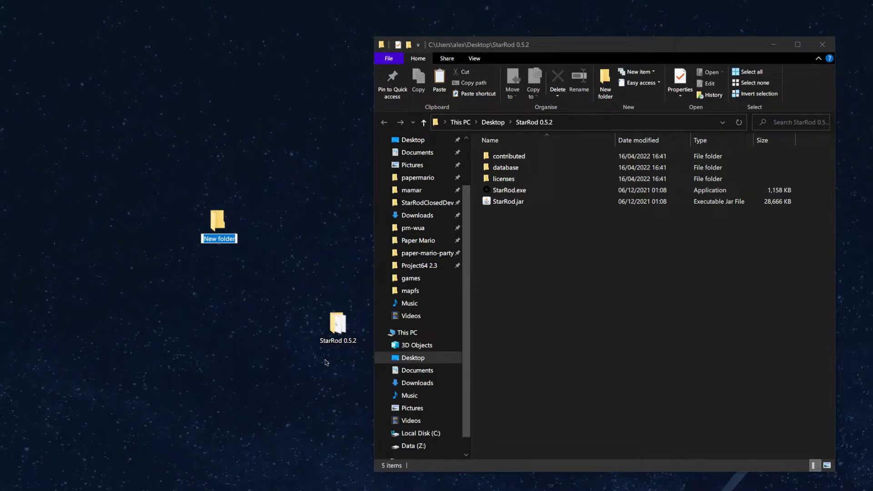
{"action": "type", "text": "tutorial mod"}
{"action": "key", "text": "Return"}
{"action": "left_click_drag", "start_coordinate": [334, 321], "coordinate": [254, 221]}
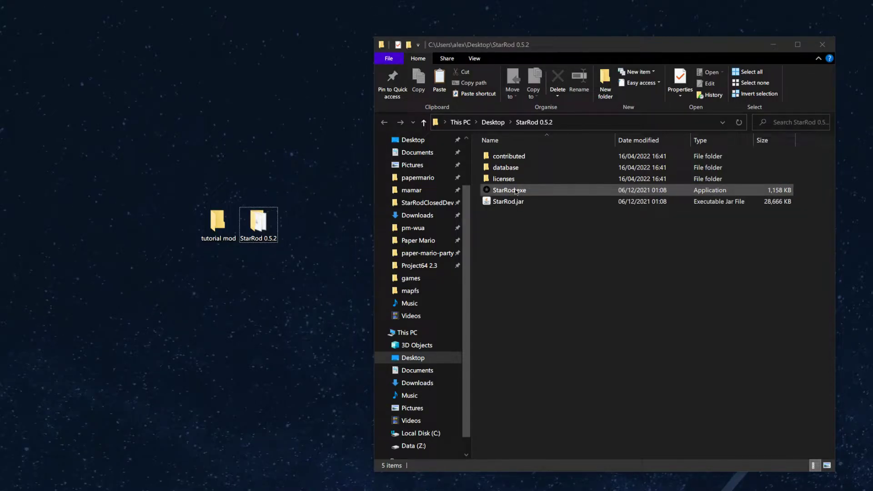
- Launch StarRod.exe and agree to create a new Star Rod config
{"action": "double_click", "coordinate": [516, 191]}
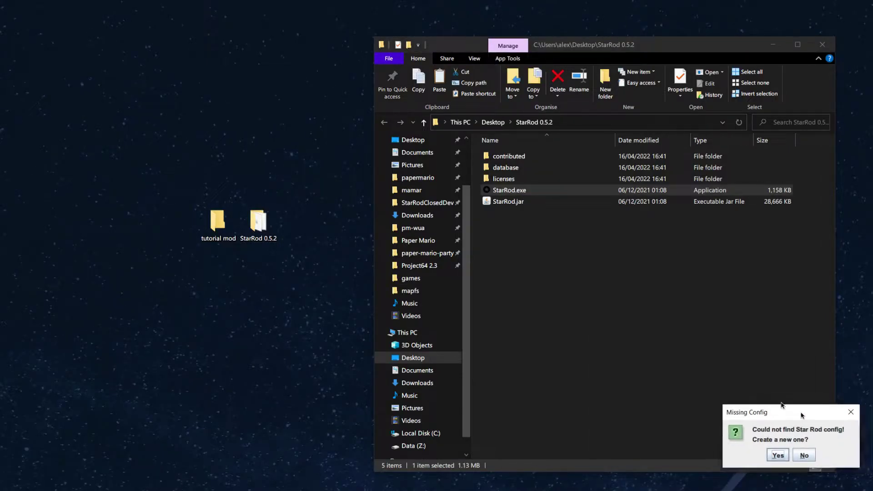
{"action": "left_click_drag", "start_coordinate": [815, 419], "coordinate": [512, 271]}
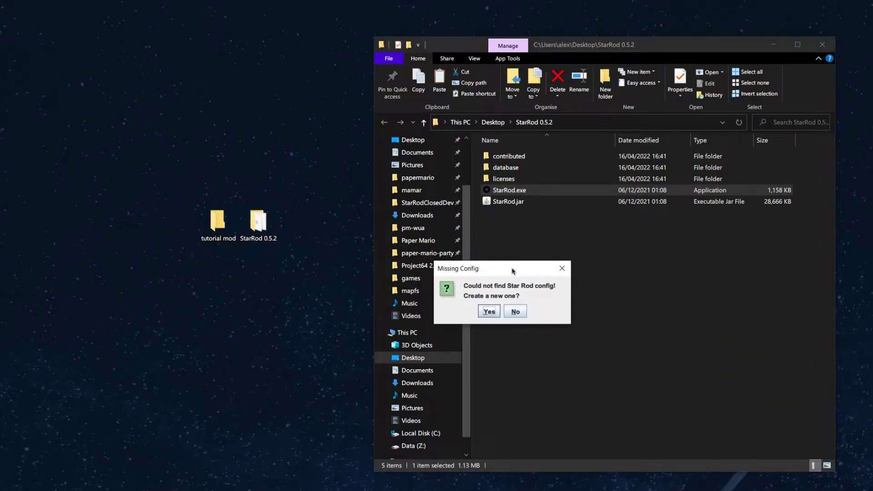
{"action": "left_click", "coordinate": [490, 311]}
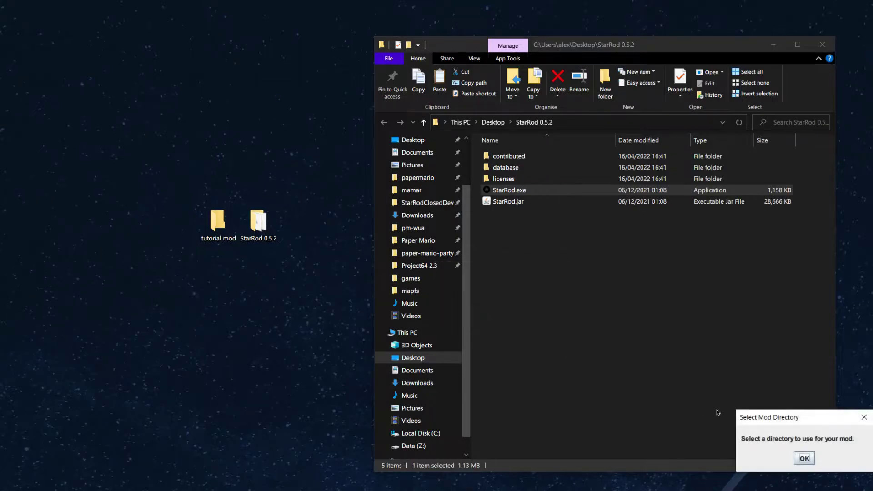
- Choose the desktop's "tutorial mod" folder as the mod directory and create a new mod config for it
{"action": "left_click", "coordinate": [803, 460]}
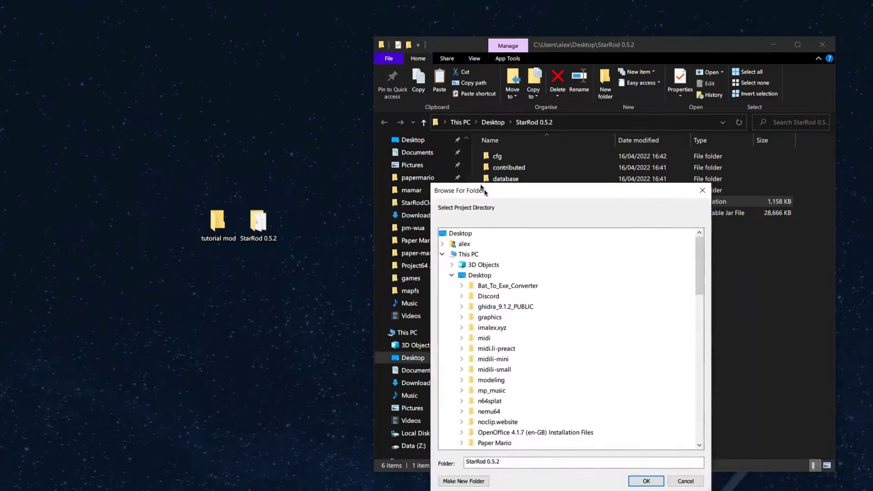
{"action": "left_click", "coordinate": [428, 230]}
{"action": "scroll", "coordinate": [429, 232], "scroll_direction": "down", "scroll_amount": 3}
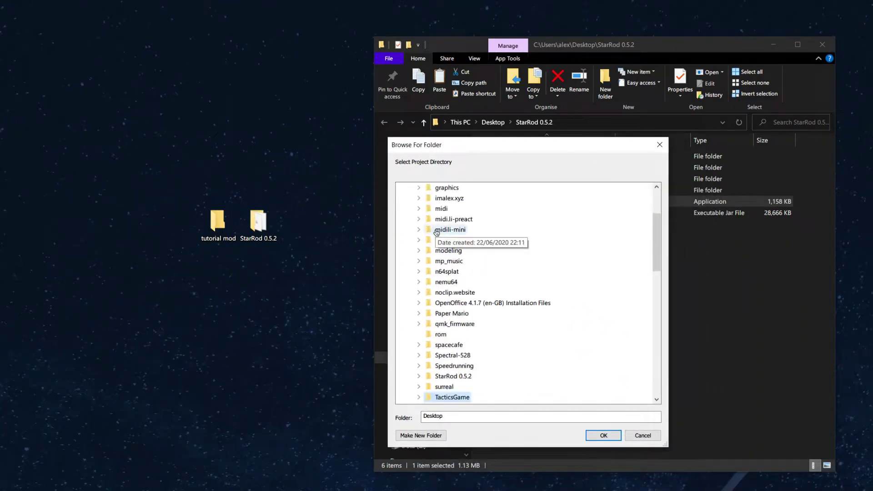
{"action": "left_click", "coordinate": [465, 396]}
{"action": "scroll", "coordinate": [466, 392], "scroll_direction": "down", "scroll_amount": 4}
{"action": "left_click", "coordinate": [461, 282]}
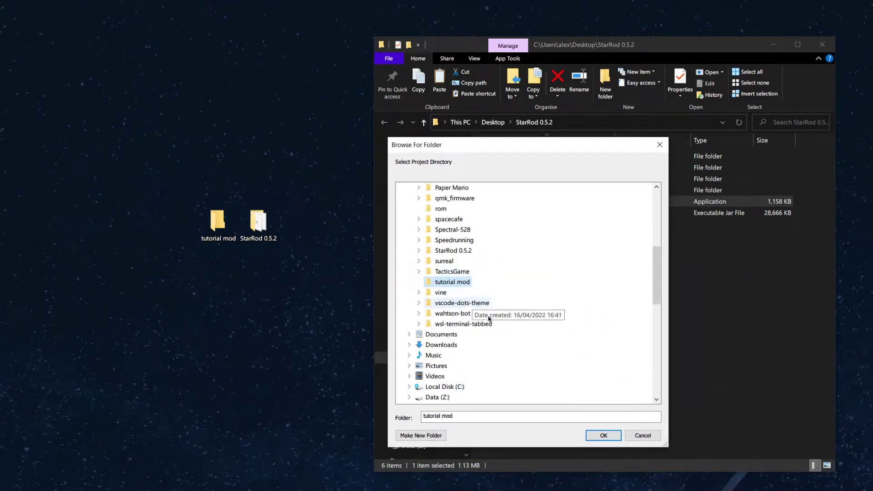
{"action": "left_click", "coordinate": [604, 435]}
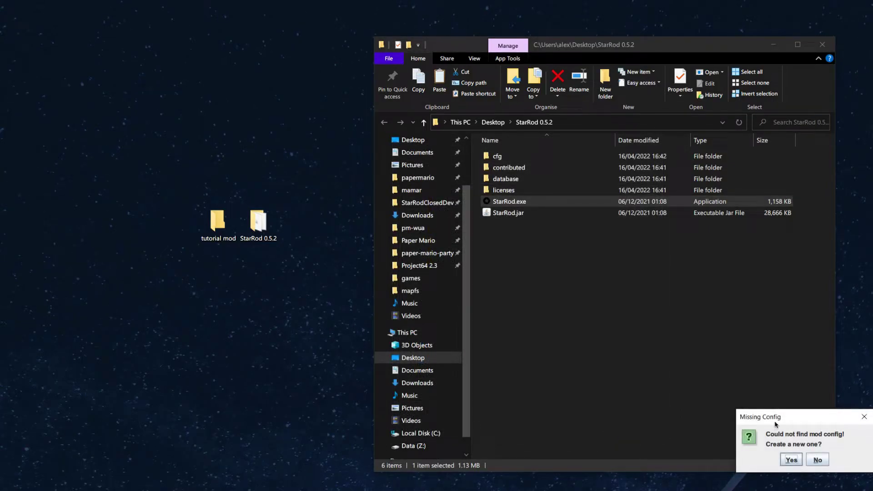
{"action": "left_click", "coordinate": [786, 459]}
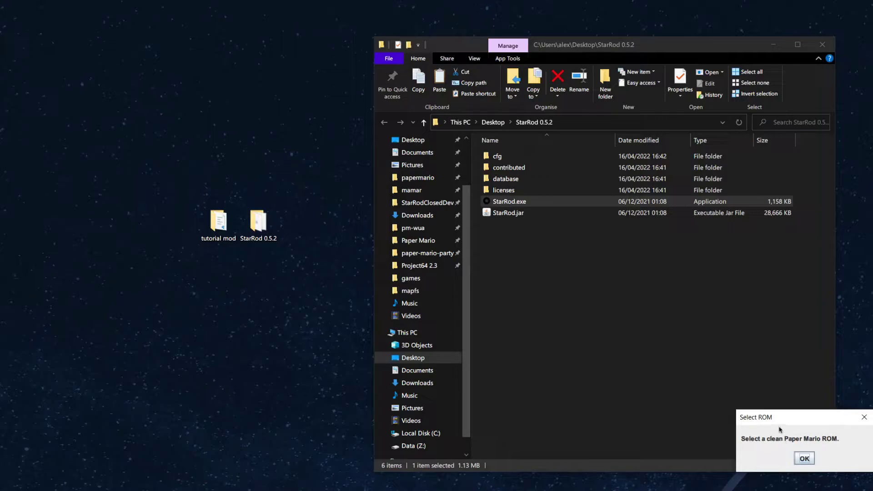
- Get the StarRod 0.5.2 folder window out of the way and place the rom folder beside StarRod 0.5.2 on the desktop
{"action": "left_click_drag", "start_coordinate": [767, 415], "coordinate": [562, 249]}
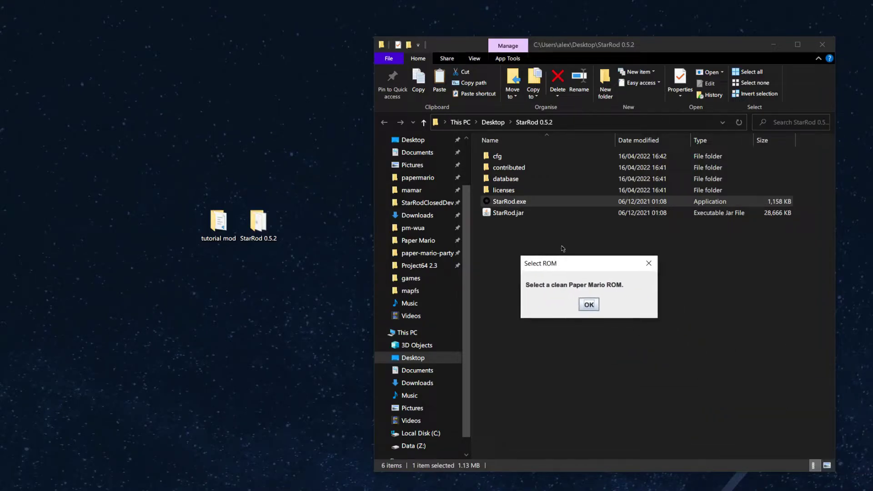
{"action": "left_click", "coordinate": [764, 50]}
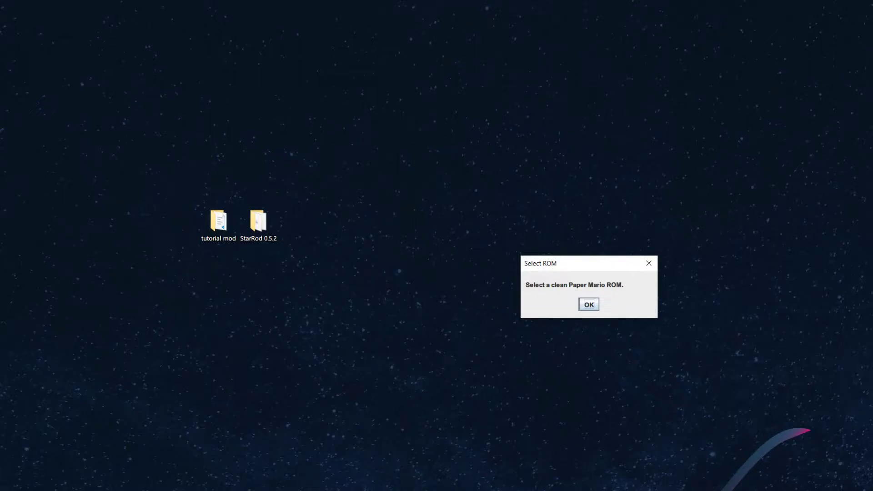
{"action": "left_click_drag", "start_coordinate": [872, 136], "coordinate": [307, 229]}
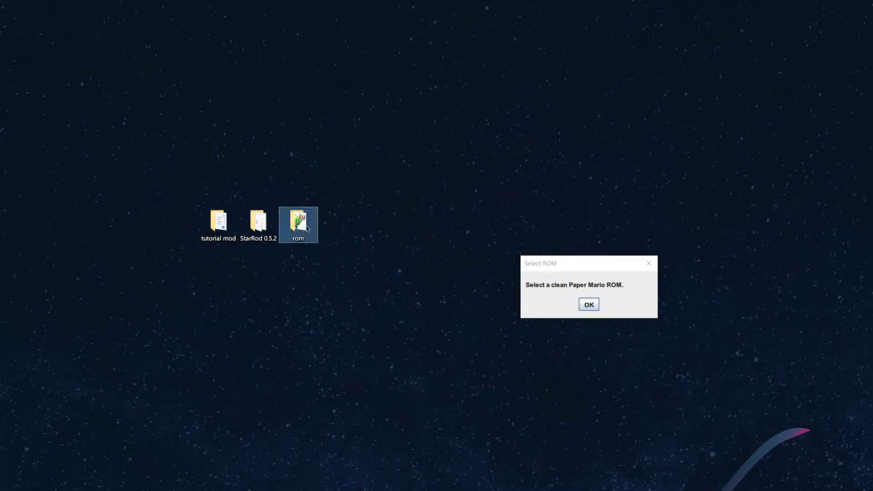
- Select Paper Mario (US).z64 from the desktop's rom folder as the clean base ROM
{"action": "left_click", "coordinate": [589, 304]}
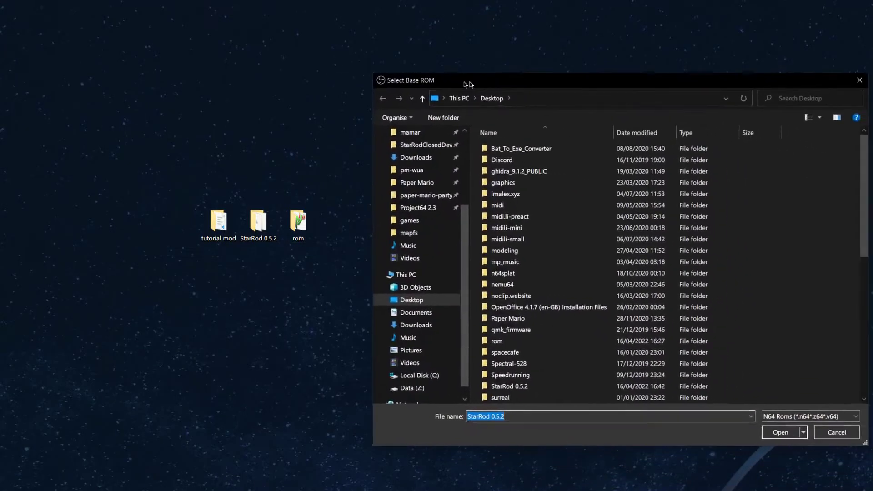
{"action": "double_click", "coordinate": [290, 224]}
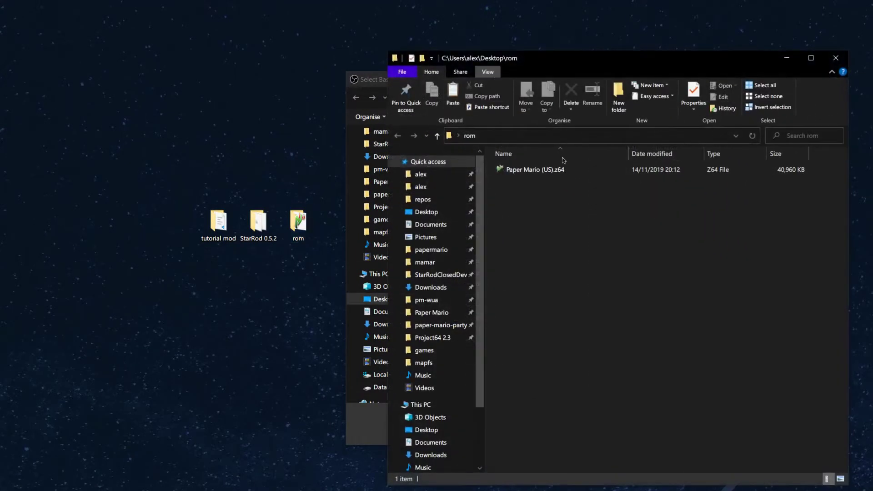
{"action": "left_click", "coordinate": [835, 57]}
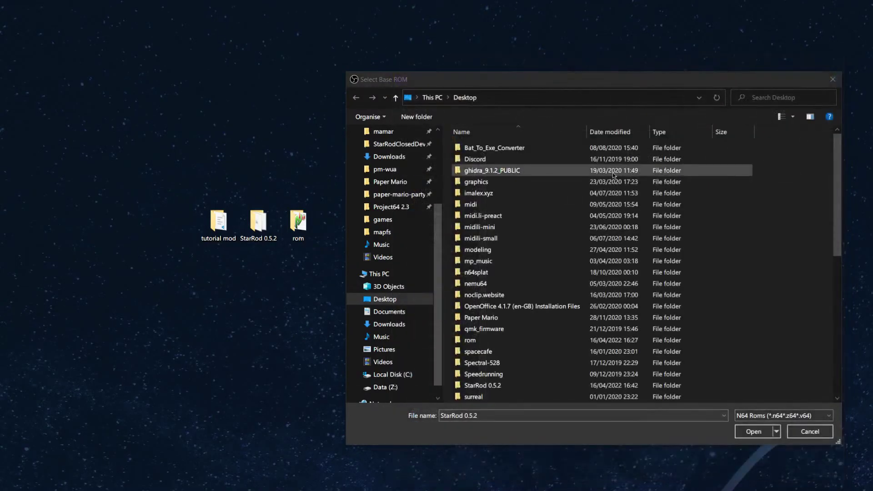
{"action": "scroll", "coordinate": [374, 222], "scroll_direction": "up", "scroll_amount": 2}
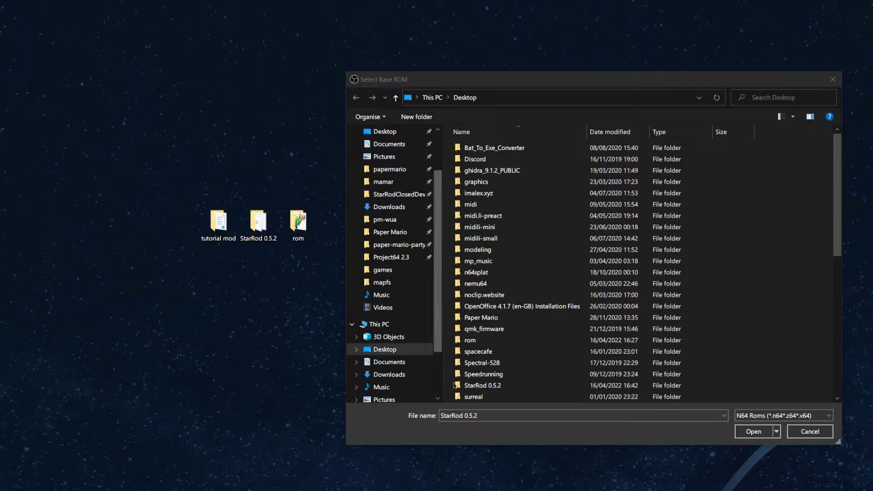
{"action": "scroll", "coordinate": [386, 219], "scroll_direction": "up", "scroll_amount": 1}
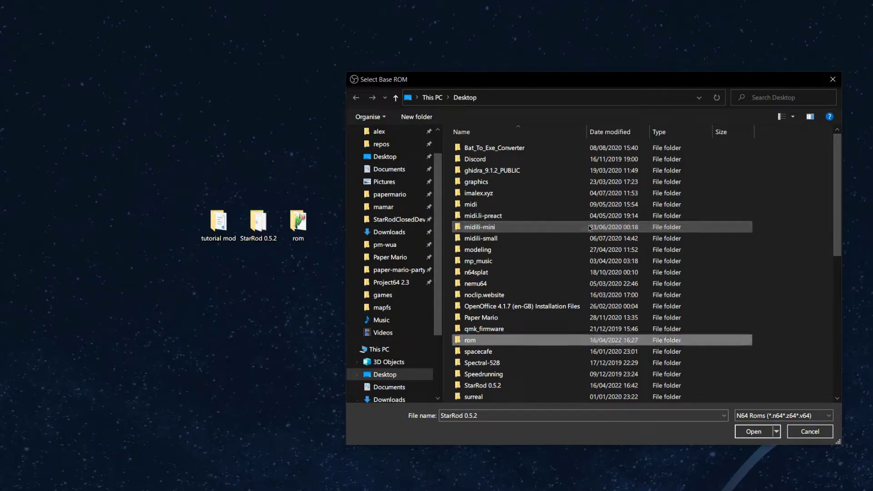
{"action": "double_click", "coordinate": [485, 340]}
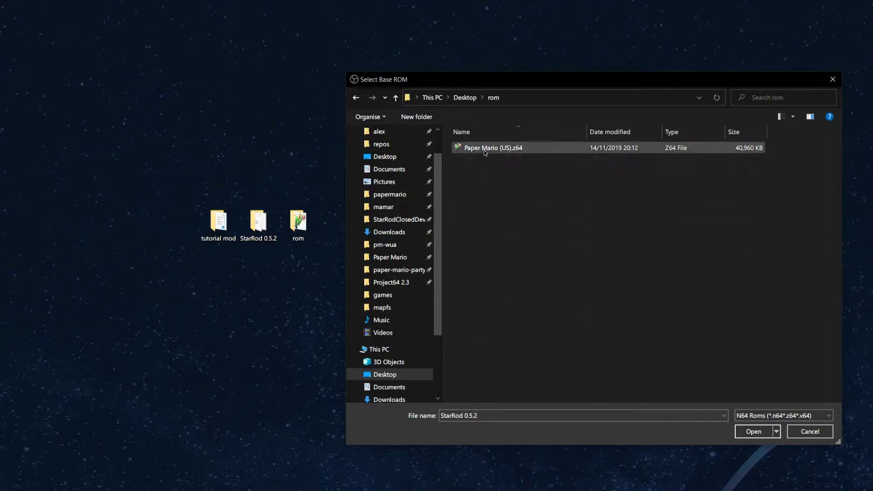
{"action": "double_click", "coordinate": [484, 148]}
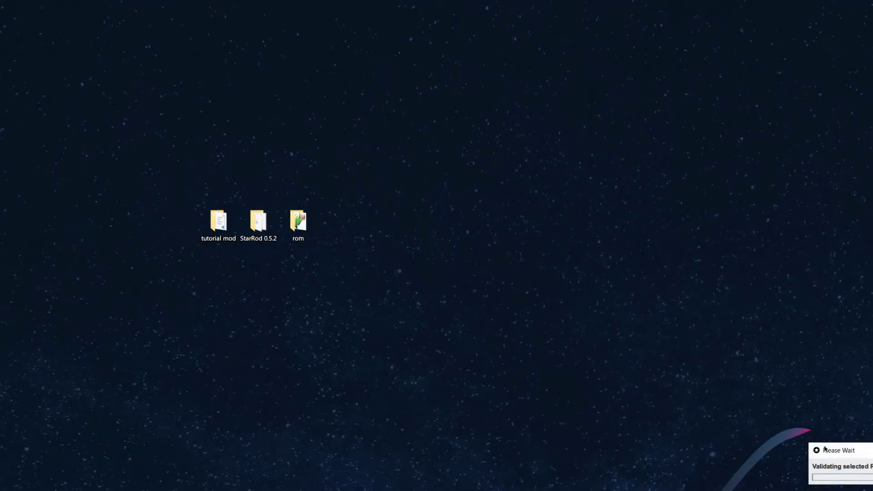
{"action": "left_click_drag", "start_coordinate": [824, 449], "coordinate": [446, 308]}
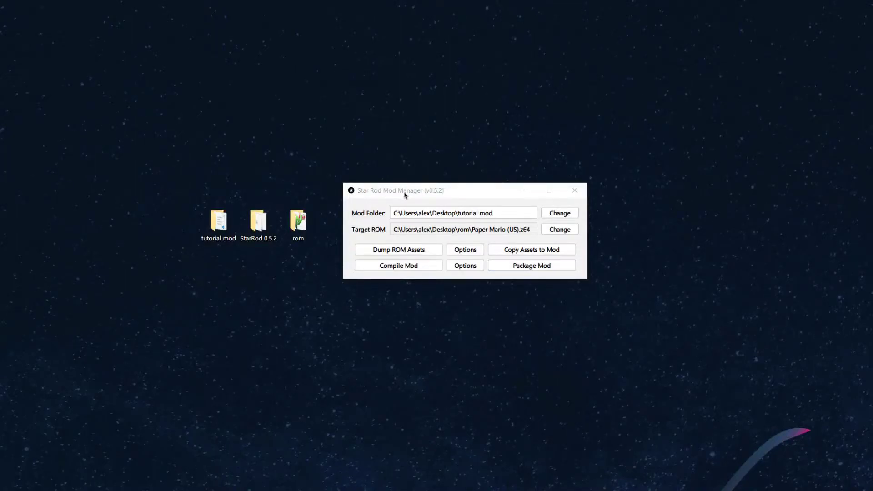
- Dump the ROM assets, checking the dump folder inside the rom folder meanwhile, and dismiss the completion notice
{"action": "left_click", "coordinate": [405, 194]}
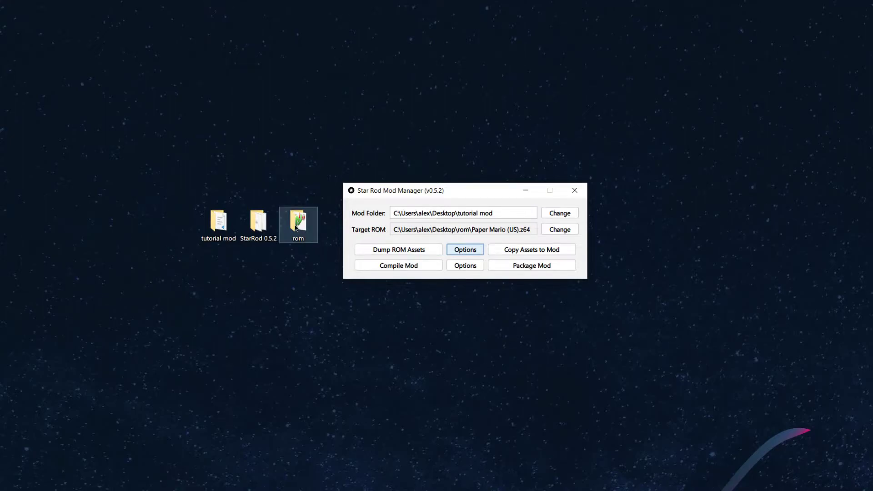
{"action": "left_click", "coordinate": [395, 251]}
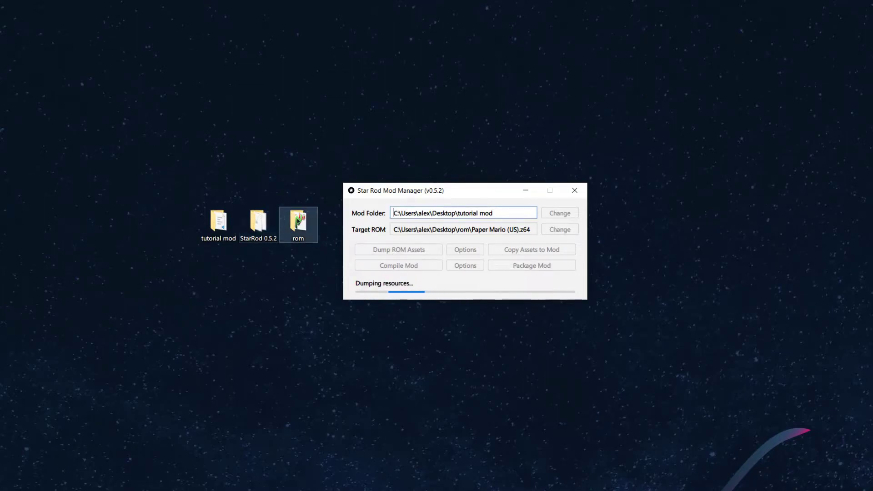
{"action": "double_click", "coordinate": [298, 222]}
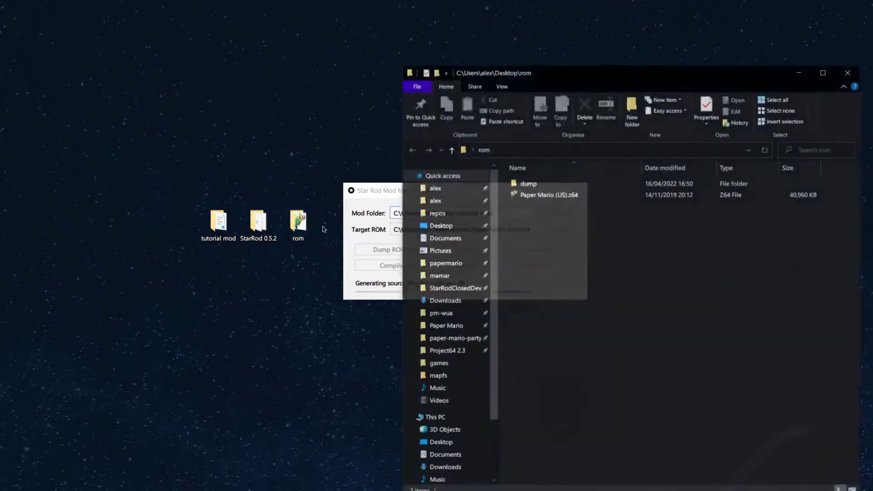
{"action": "left_click_drag", "start_coordinate": [534, 72], "coordinate": [502, 34]}
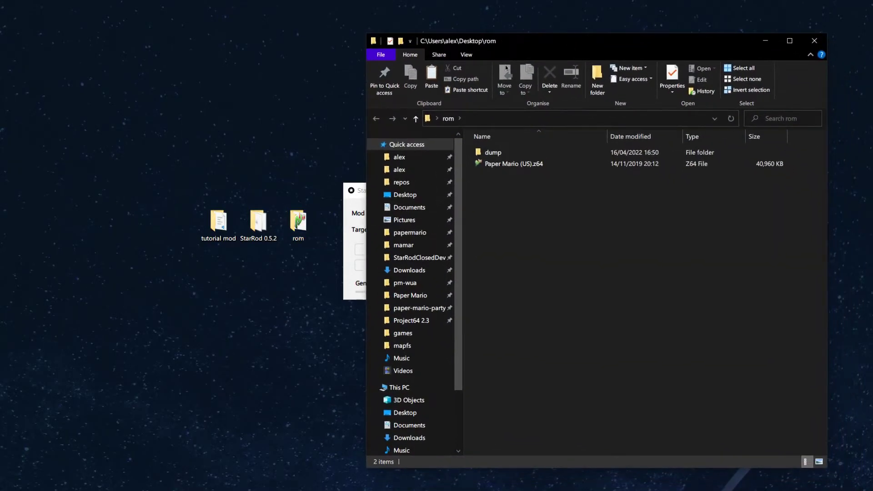
{"action": "double_click", "coordinate": [493, 155]}
{"action": "left_click_drag", "start_coordinate": [555, 41], "coordinate": [597, 33]}
{"action": "left_click_drag", "start_coordinate": [591, 299], "coordinate": [591, 138]}
{"action": "left_click", "coordinate": [621, 291]}
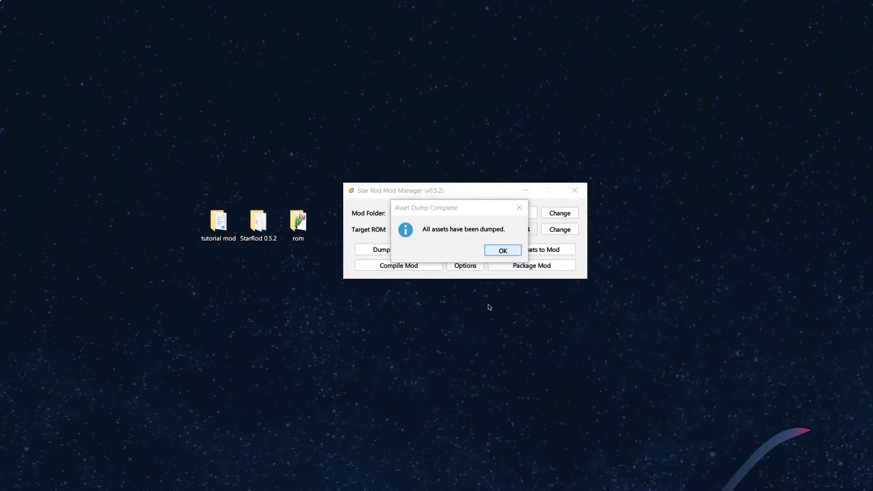
{"action": "left_click", "coordinate": [498, 250]}
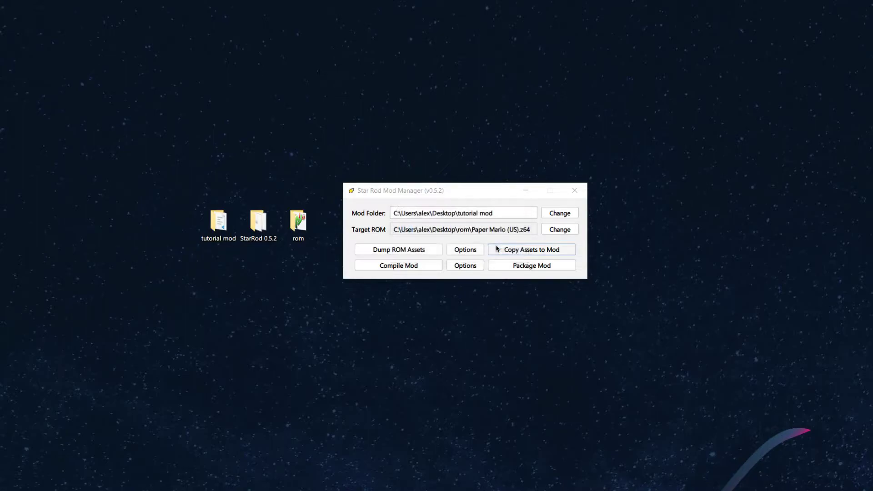
- Copy the dumped assets to the mod, agreeing to overwrite any existing mod files
{"action": "left_click", "coordinate": [497, 249]}
{"action": "left_click", "coordinate": [505, 250]}
{"action": "left_click_drag", "start_coordinate": [823, 416], "coordinate": [624, 320]}
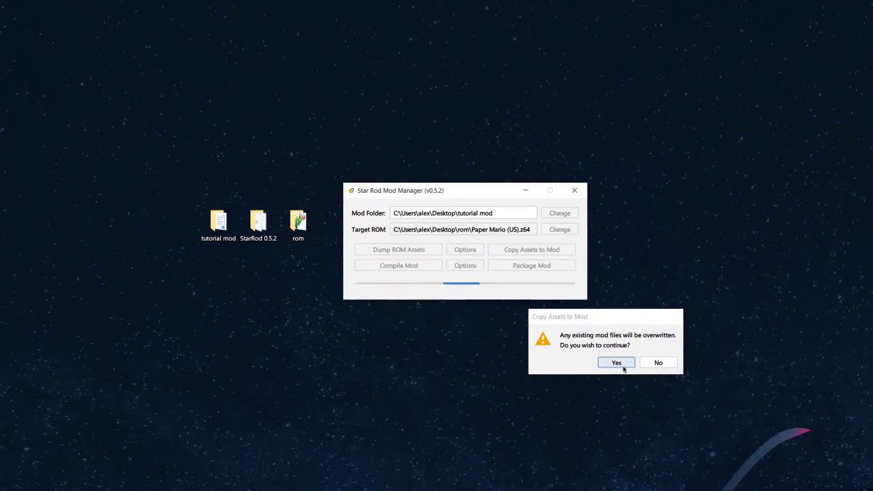
{"action": "left_click", "coordinate": [616, 363]}
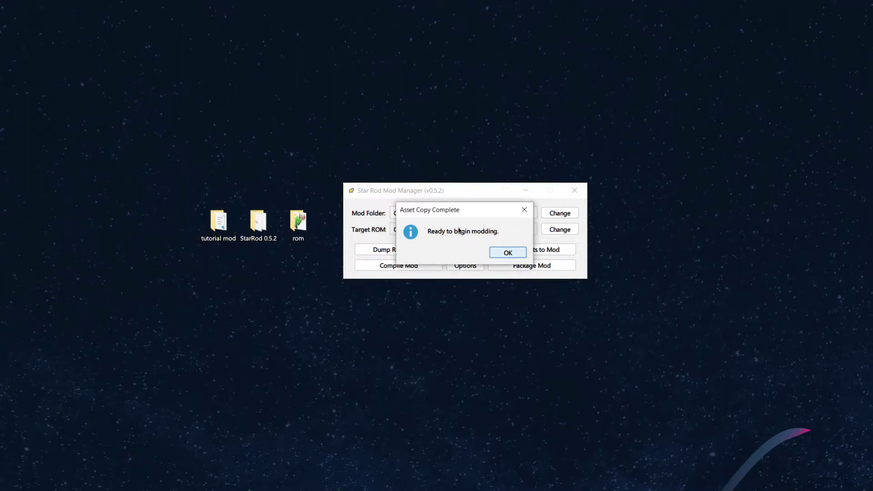
{"action": "left_click", "coordinate": [507, 253]}
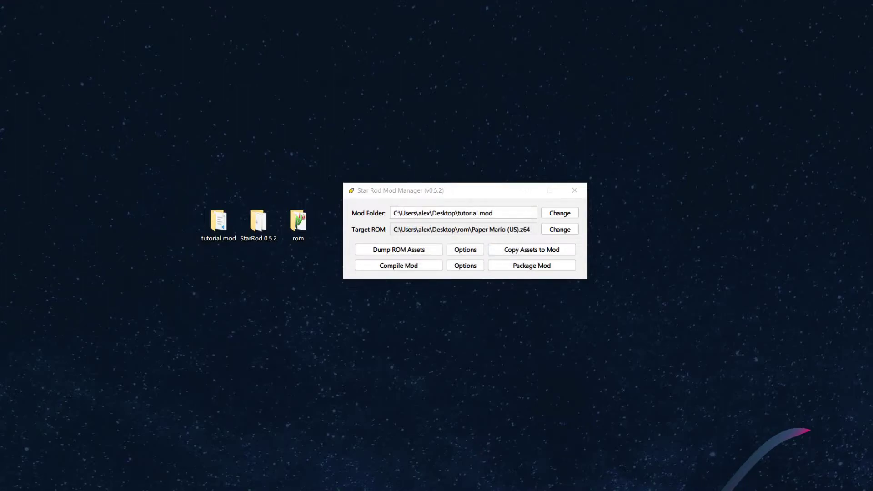
- Close the Mod Manager and launch StarRod.jar from the StarRod 0.5.2 folder, bringing the Star Rod Tools window fully into view
{"action": "key", "text": "alt+F4"}
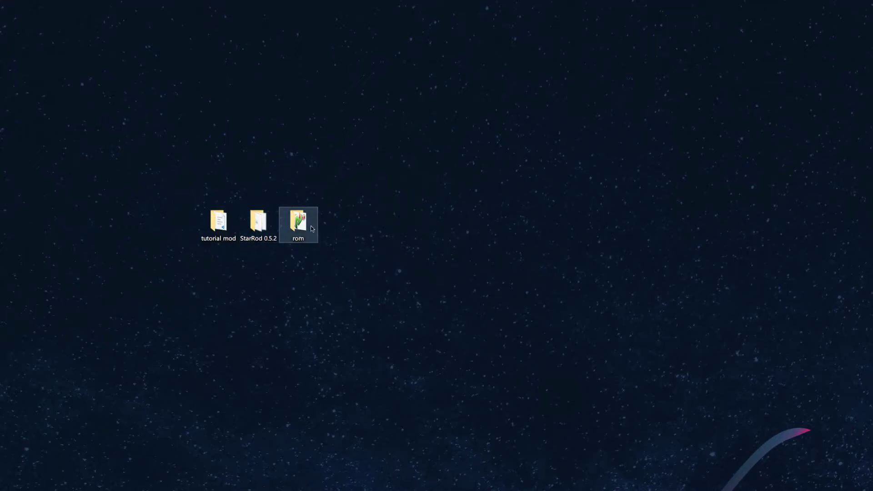
{"action": "left_click", "coordinate": [264, 233]}
{"action": "double_click", "coordinate": [265, 234]}
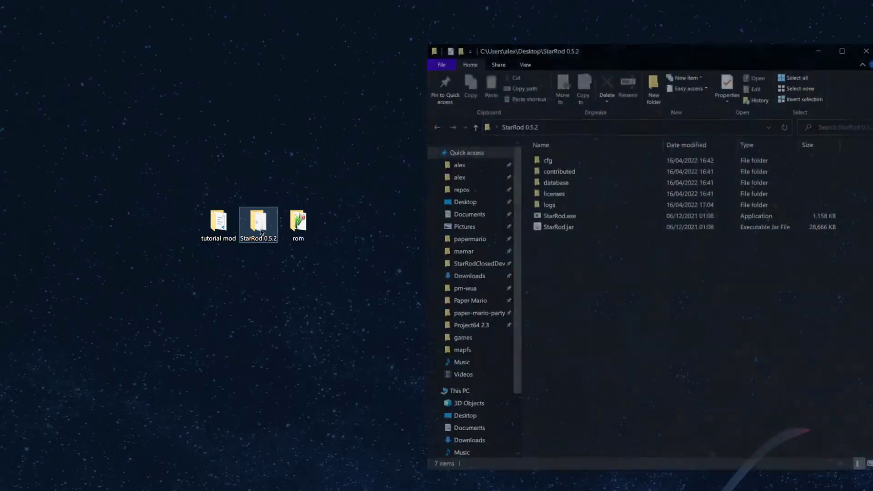
{"action": "left_click", "coordinate": [591, 227]}
{"action": "double_click", "coordinate": [591, 228]}
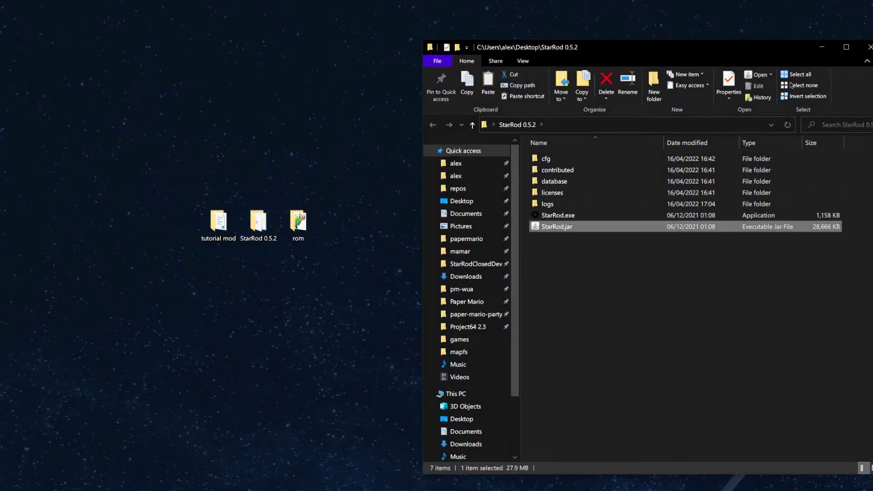
{"action": "left_click", "coordinate": [831, 47]}
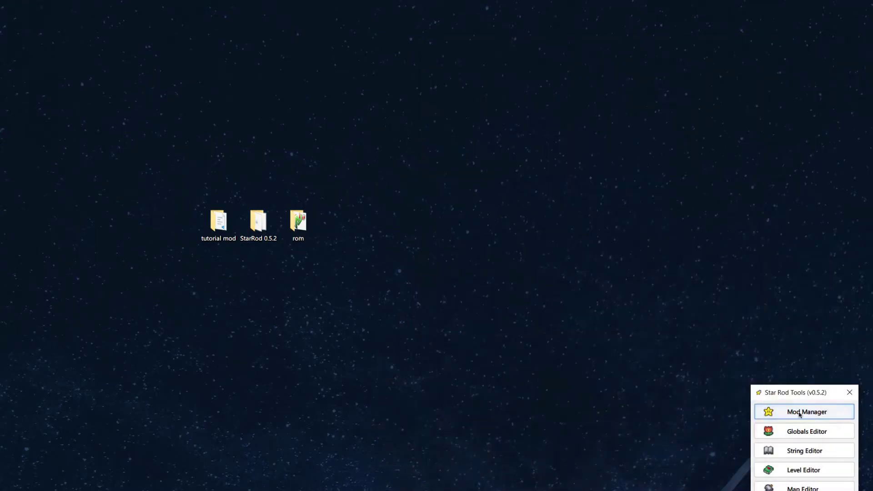
{"action": "left_click_drag", "start_coordinate": [790, 391], "coordinate": [473, 157]}
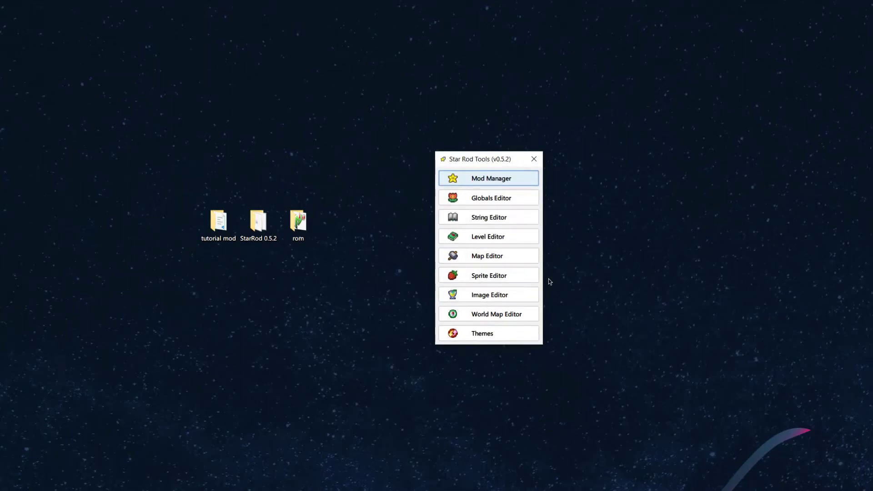
- Open the Mod Manager and enable Pack Script Opcode/Length in the mod's build options
{"action": "left_click", "coordinate": [486, 181]}
{"action": "left_click_drag", "start_coordinate": [742, 441], "coordinate": [432, 197]}
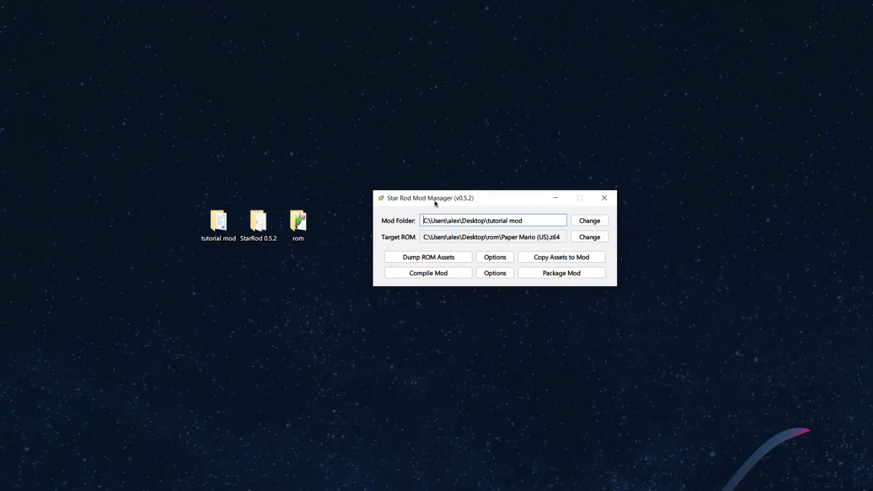
{"action": "left_click", "coordinate": [481, 274]}
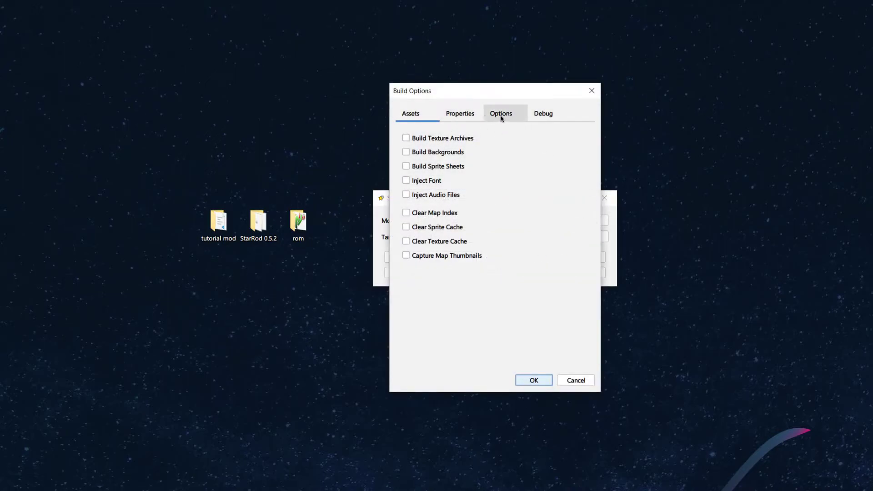
{"action": "left_click", "coordinate": [544, 116]}
{"action": "left_click", "coordinate": [450, 138]}
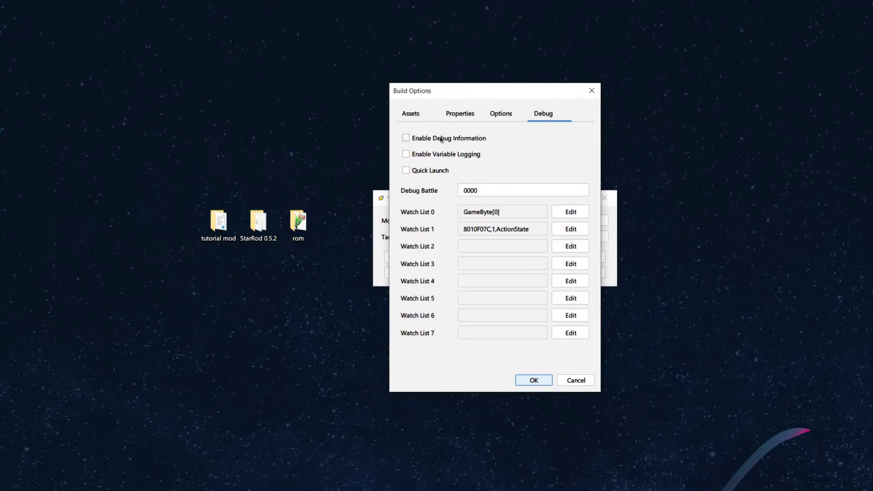
{"action": "left_click", "coordinate": [496, 118]}
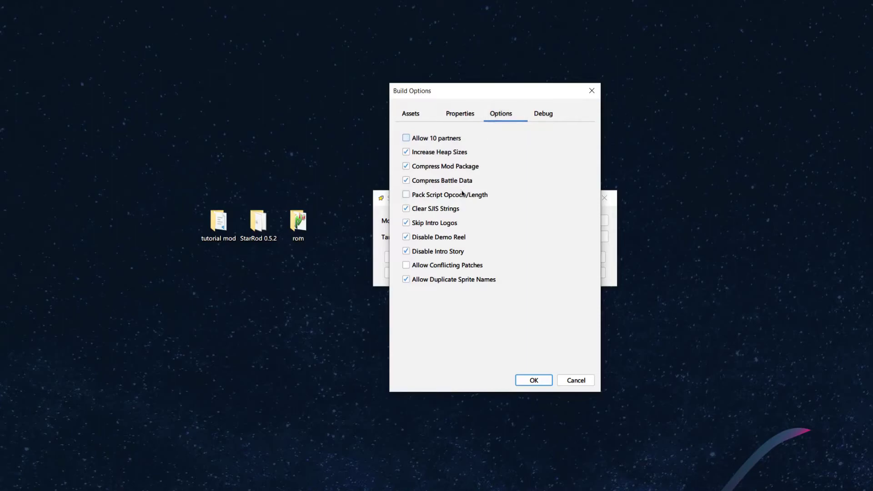
{"action": "mouse_move", "coordinate": [462, 193]}
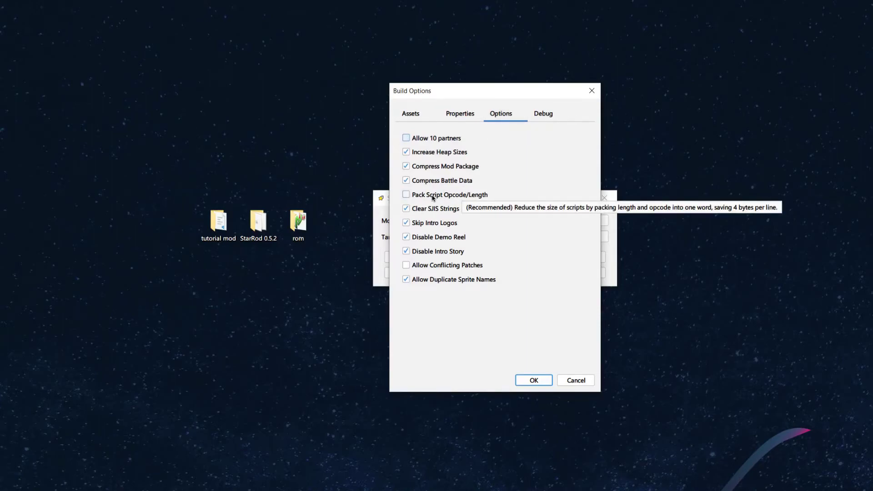
{"action": "left_click", "coordinate": [472, 198]}
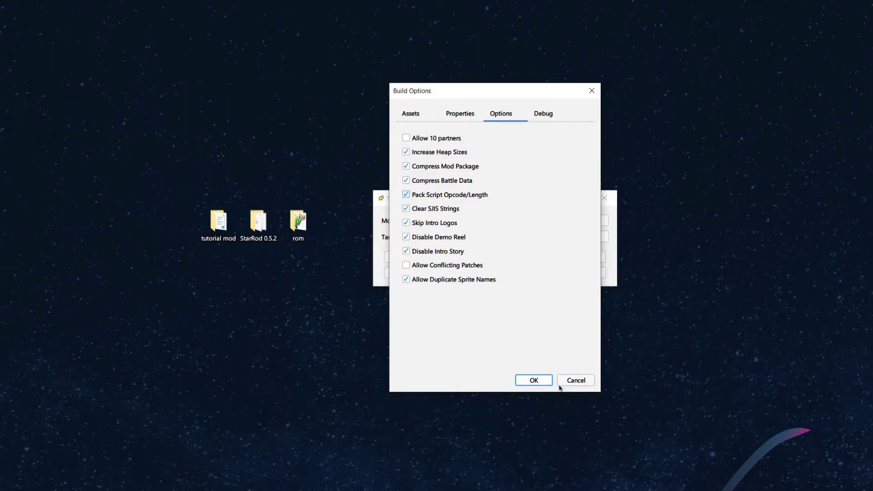
{"action": "left_click", "coordinate": [527, 381]}
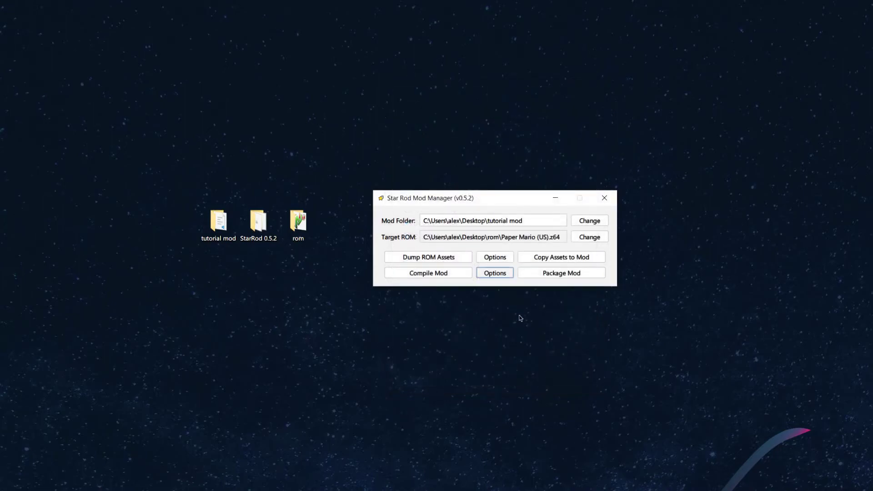
- Compile the mod and select the compiled Paper Mario (US).z64 in the tutorial mod's out folder
{"action": "left_click", "coordinate": [442, 275]}
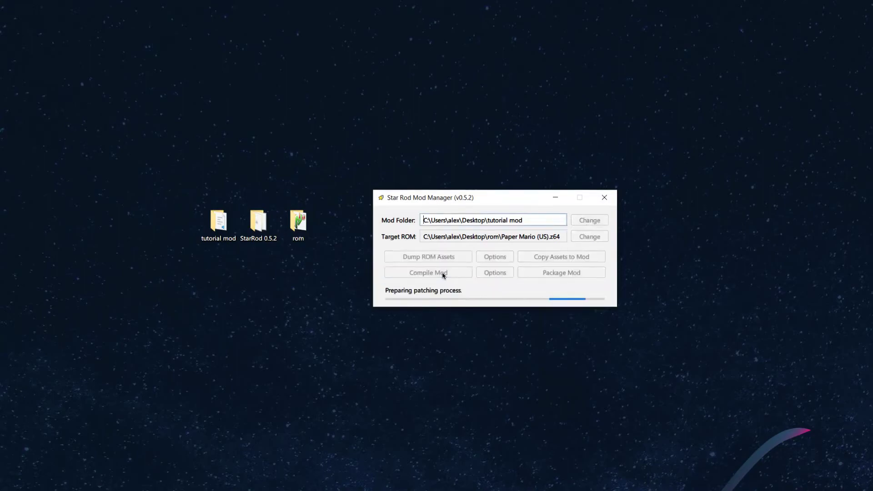
{"action": "left_click", "coordinate": [210, 239]}
{"action": "double_click", "coordinate": [210, 238]}
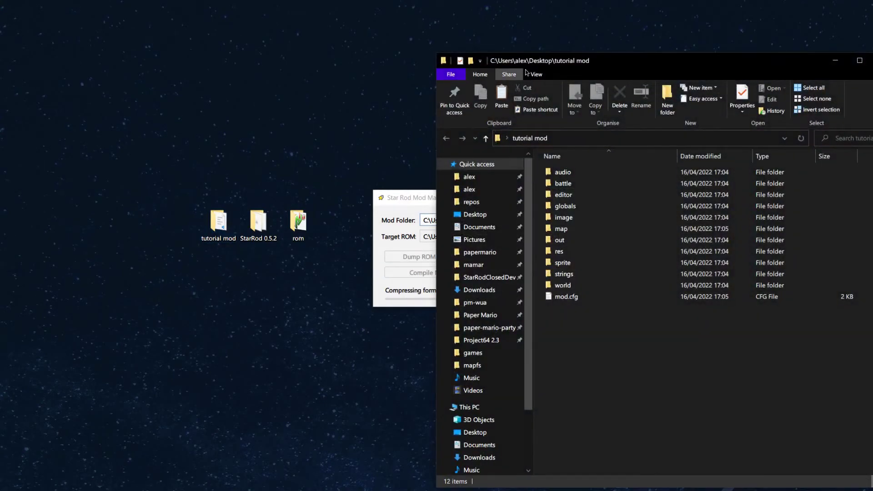
{"action": "left_click_drag", "start_coordinate": [536, 11], "coordinate": [504, 24]}
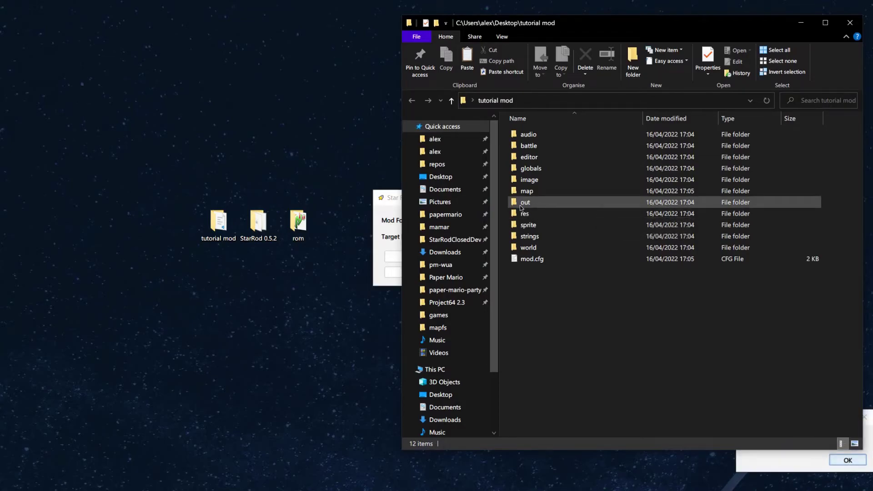
{"action": "key", "text": "Return"}
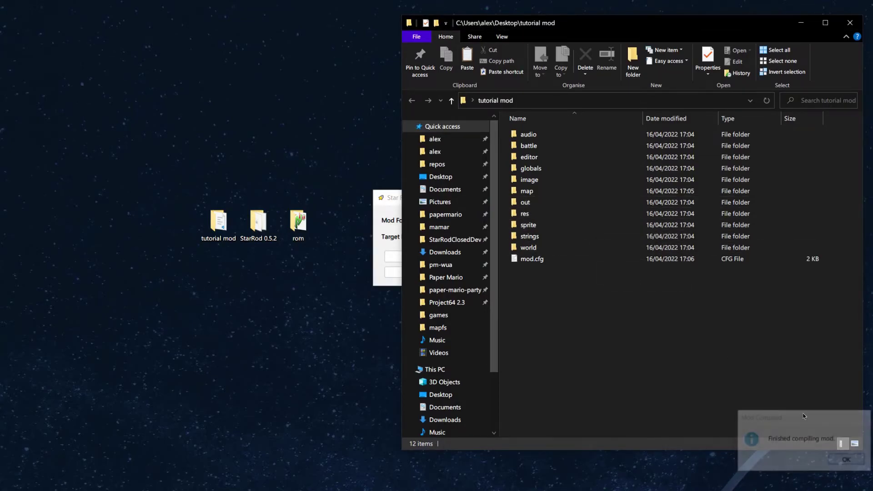
{"action": "double_click", "coordinate": [544, 200]}
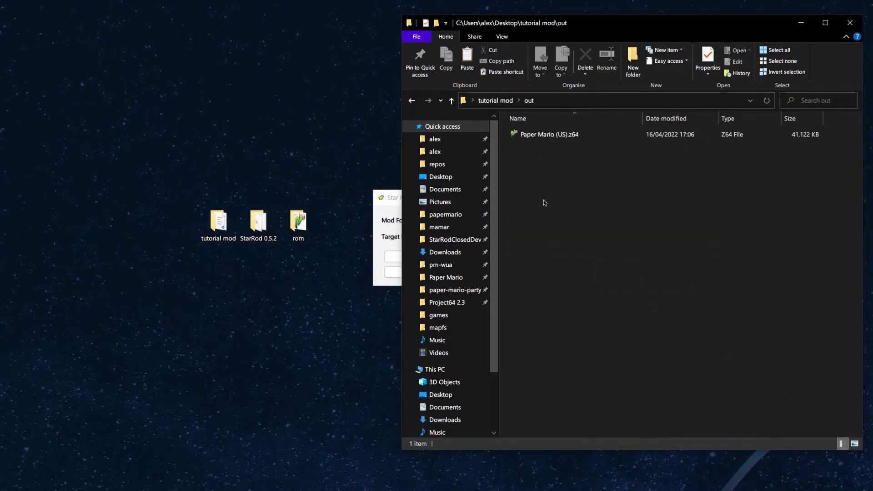
{"action": "left_click", "coordinate": [550, 137]}
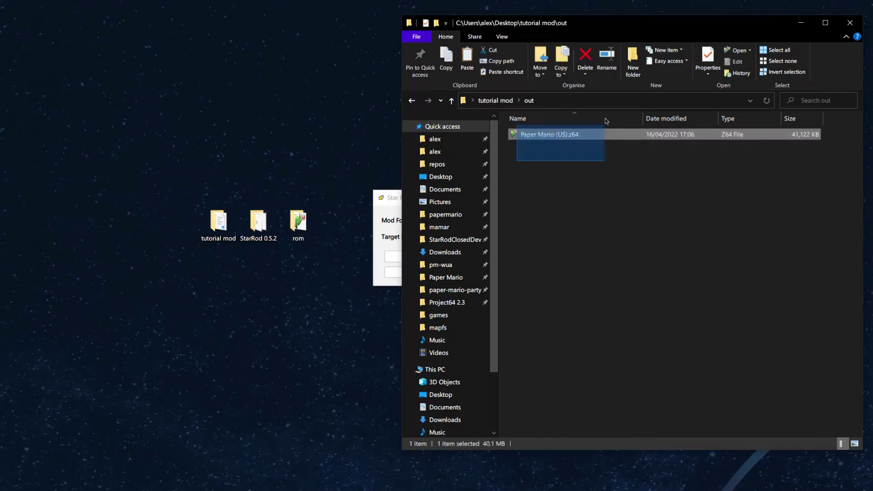
- Open the rom folder beside the mod's out folder to compare the original ROM's file size with the compiled one, and close the rom folder
{"action": "left_click", "coordinate": [593, 181]}
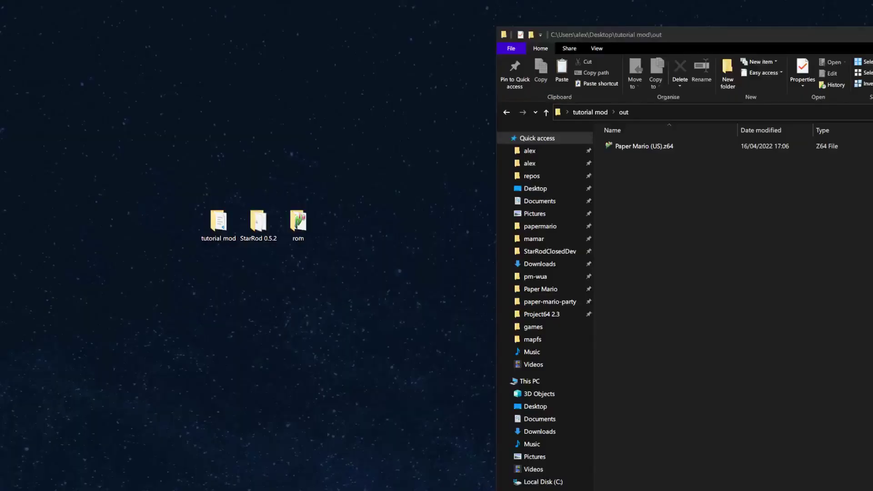
{"action": "left_click", "coordinate": [683, 256]}
{"action": "left_click_drag", "start_coordinate": [691, 36], "coordinate": [544, 44]}
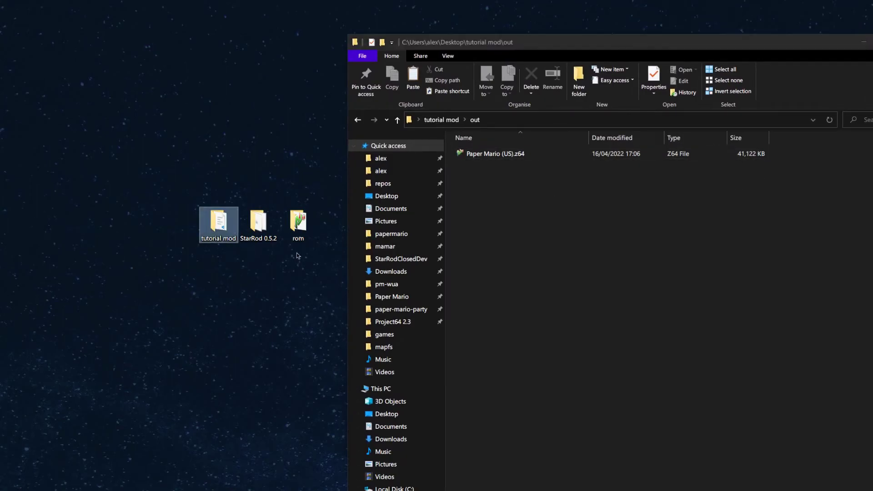
{"action": "double_click", "coordinate": [306, 233]}
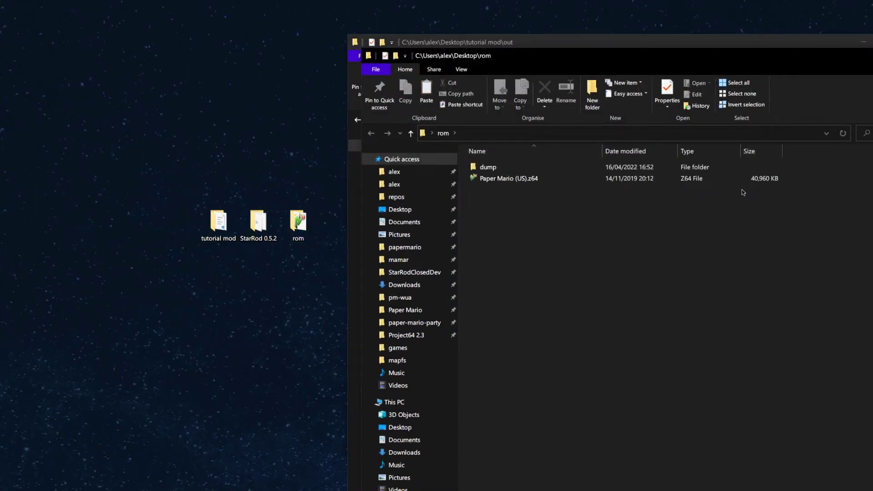
{"action": "left_click_drag", "start_coordinate": [697, 57], "coordinate": [632, 74]}
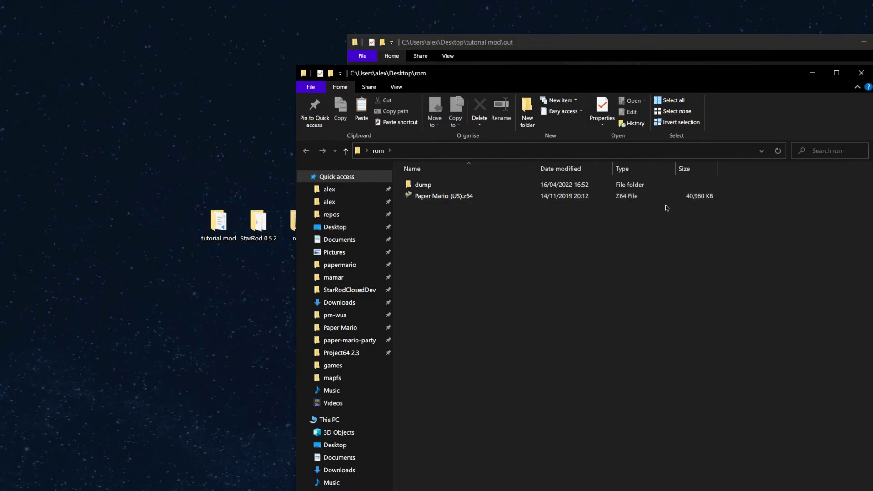
{"action": "left_click", "coordinate": [861, 72]}
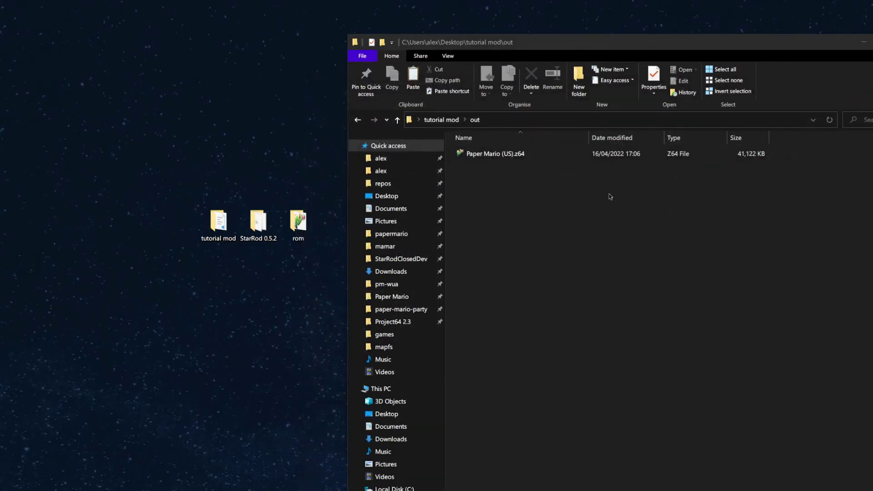
- Run the compiled Paper Mario (US).z64 from the out folder in Project64 and advance past the title screen to the file select screen
{"action": "left_click", "coordinate": [501, 156]}
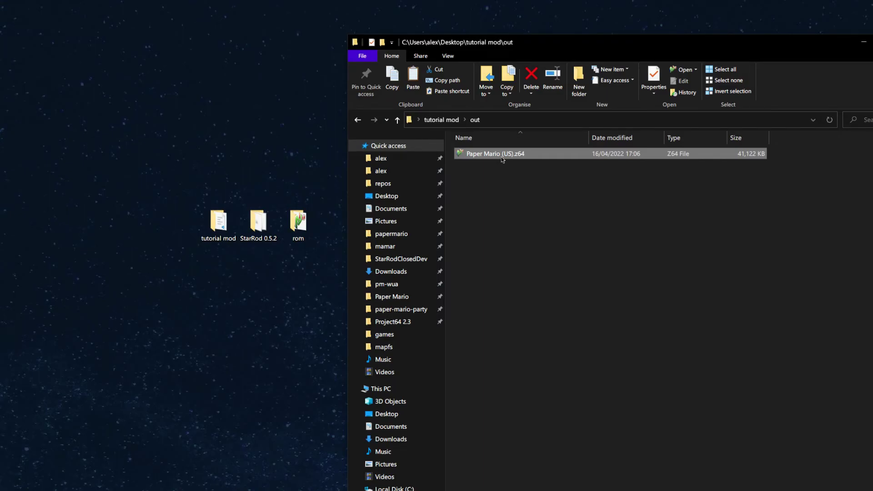
{"action": "double_click", "coordinate": [502, 157]}
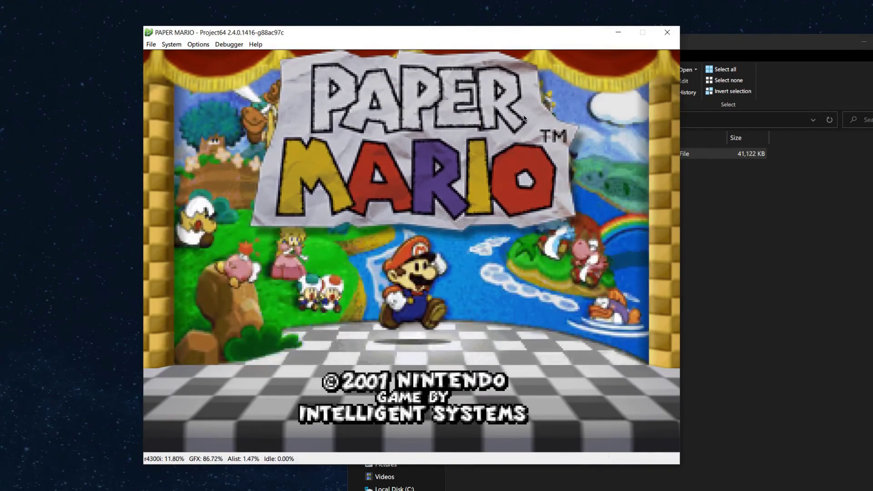
{"action": "key", "text": "Return"}
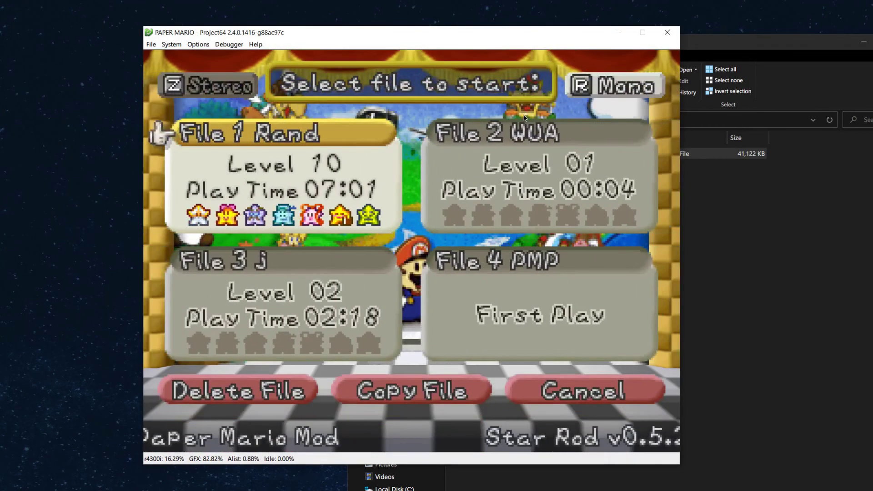